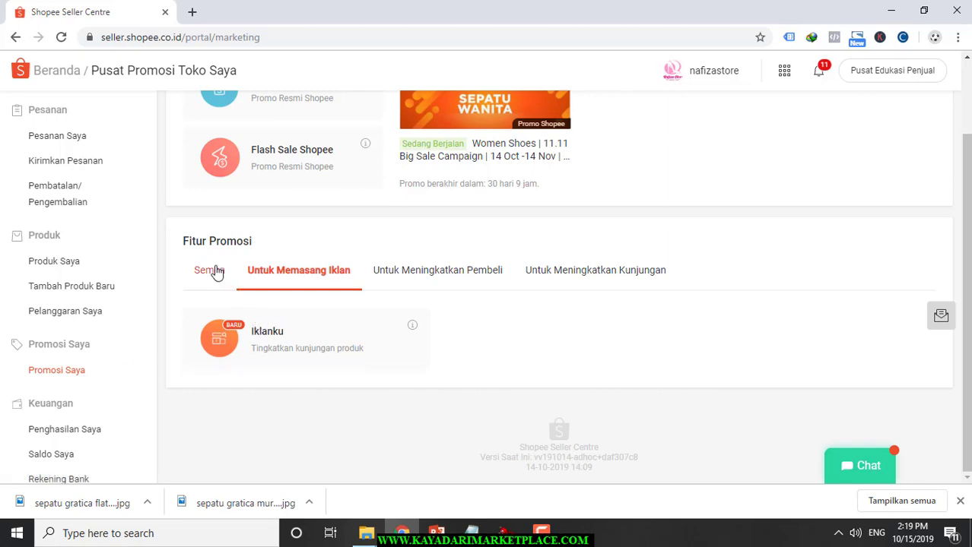
Browse the promotion feature categories and open Voucher Toko Saya from the features for increasing buyers.
click(215, 270)
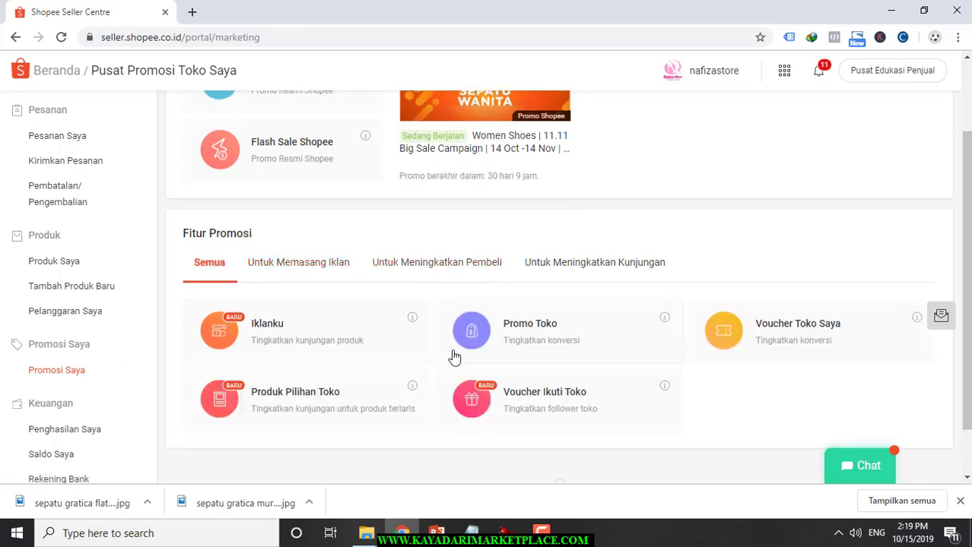
click(386, 263)
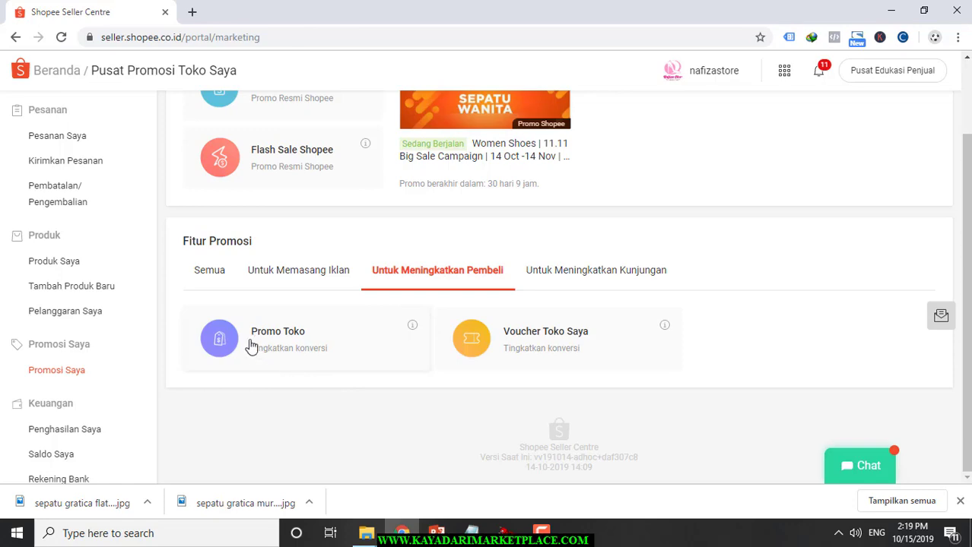
click(426, 534)
click(425, 534)
mouse_move(342, 327)
click(516, 341)
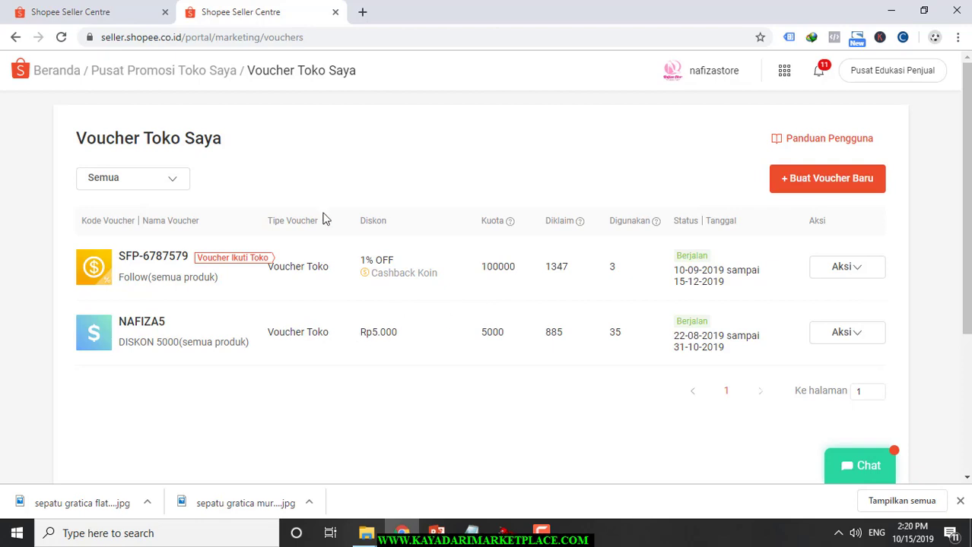
Start a new Voucher Toko named HARIPAHLAWAN with 11 as its voucher code suffix.
click(812, 180)
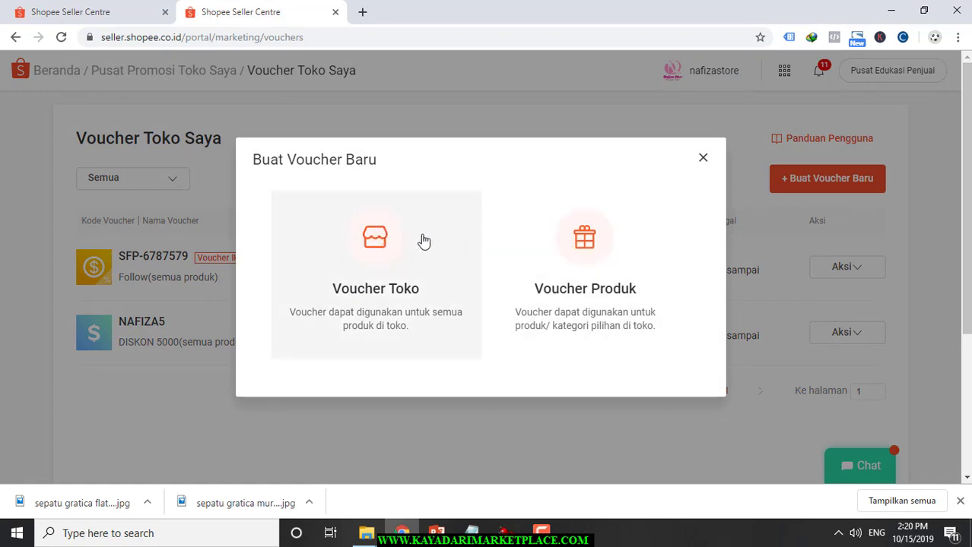
click(423, 241)
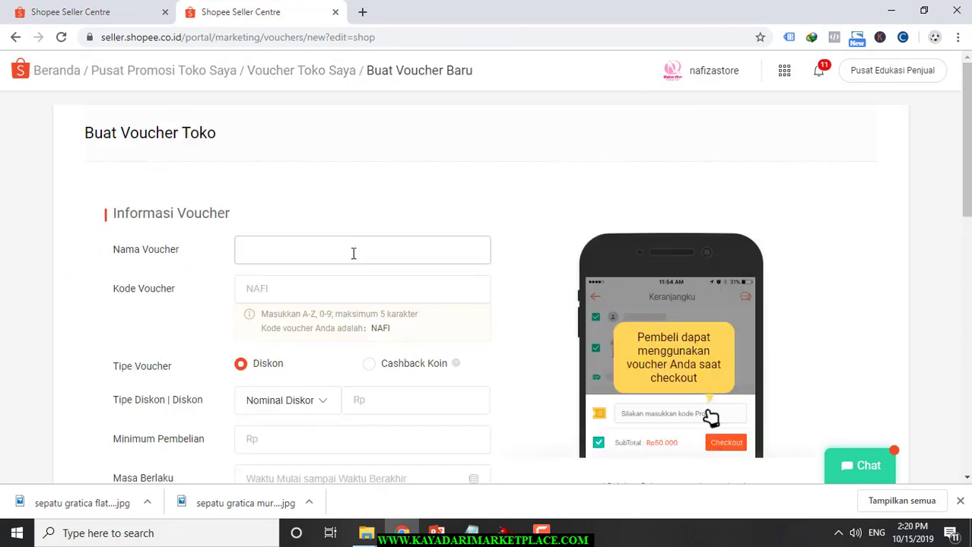
scroll(342, 261, down, 3)
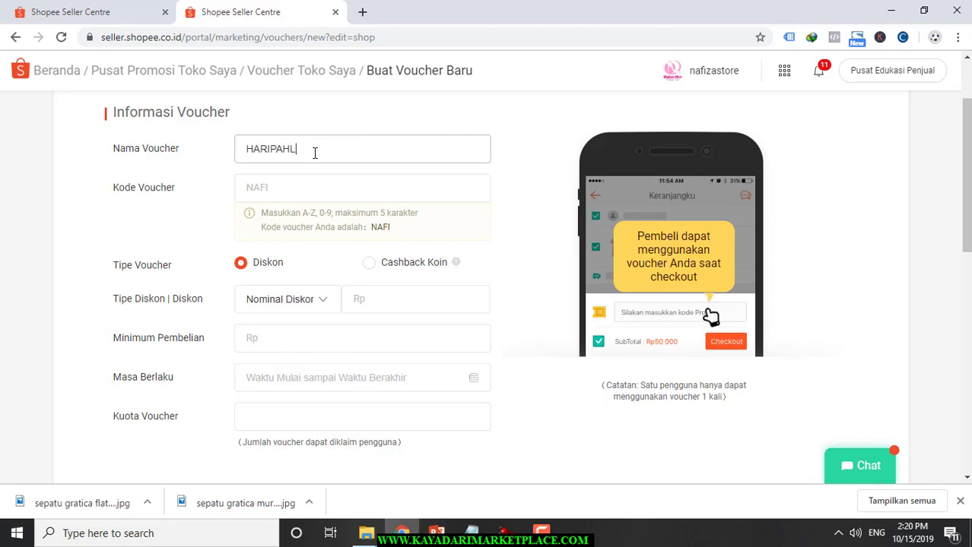
text(AN)
click(304, 184)
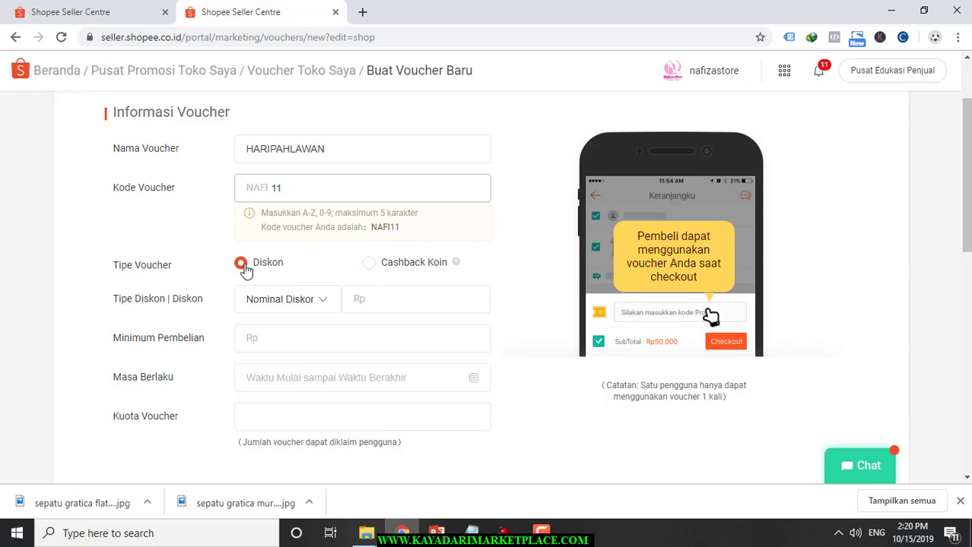
Try the Cashback Koin voucher type with 10% cashback.
click(368, 266)
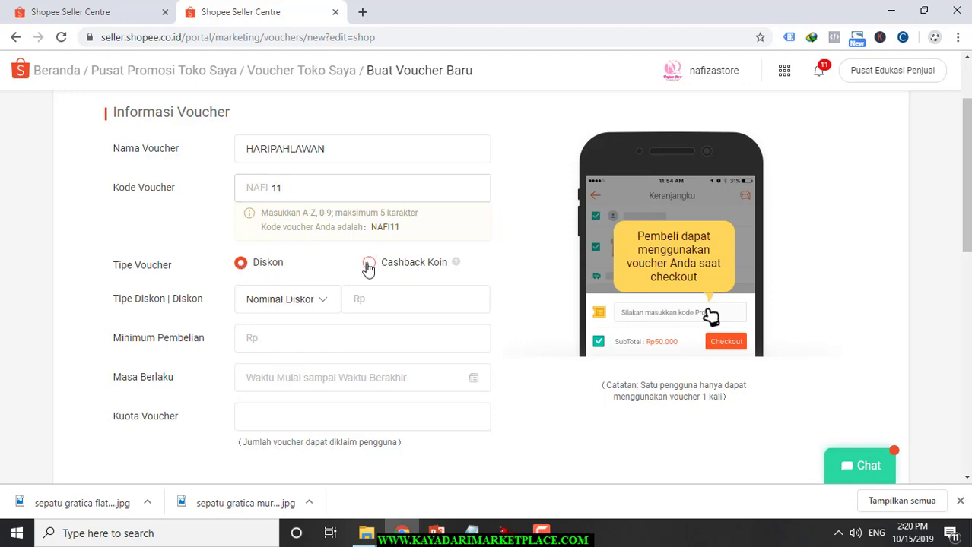
click(394, 299)
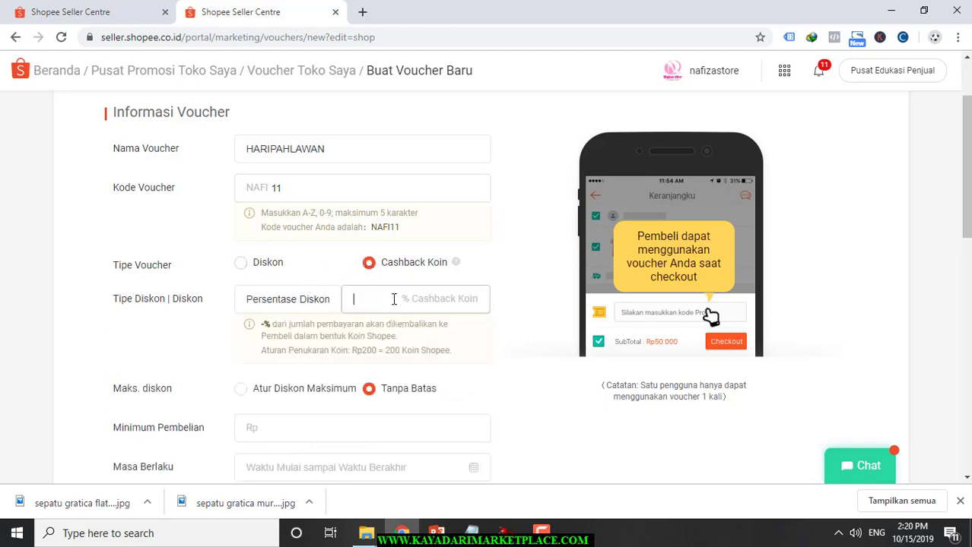
text(10)
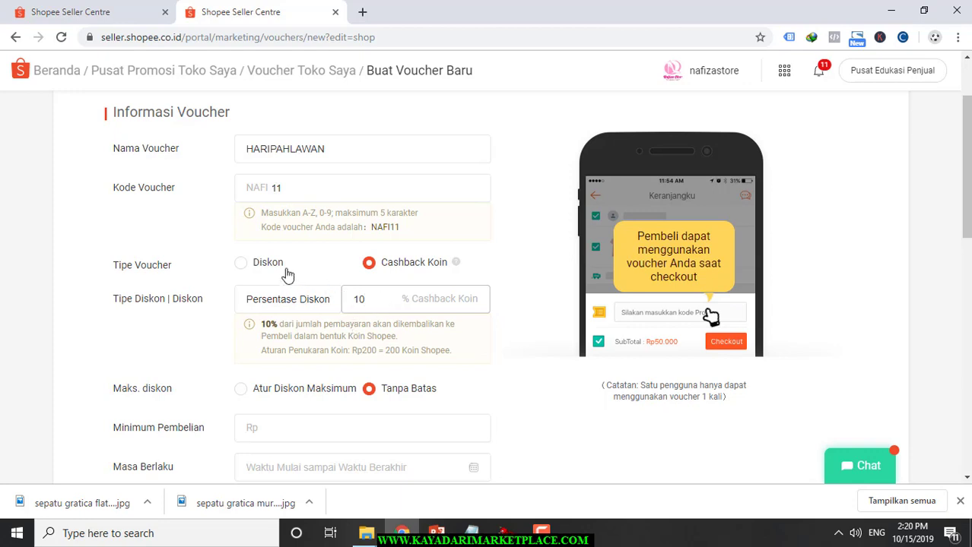
Set the voucher type to Diskon with a nominal discount of Rp 10000 and a minimum purchase of Rp 175000.
click(241, 264)
click(398, 306)
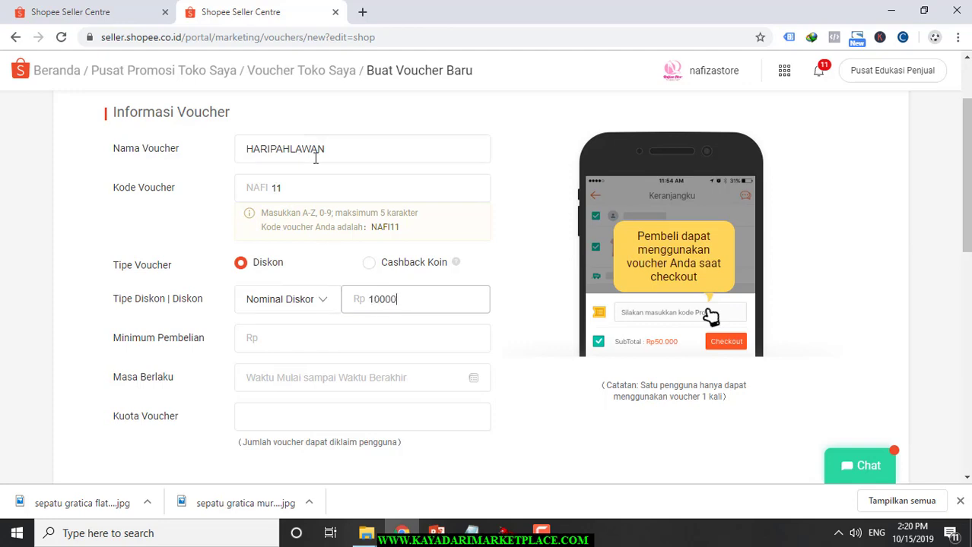
scroll(265, 324, down, 1)
click(278, 287)
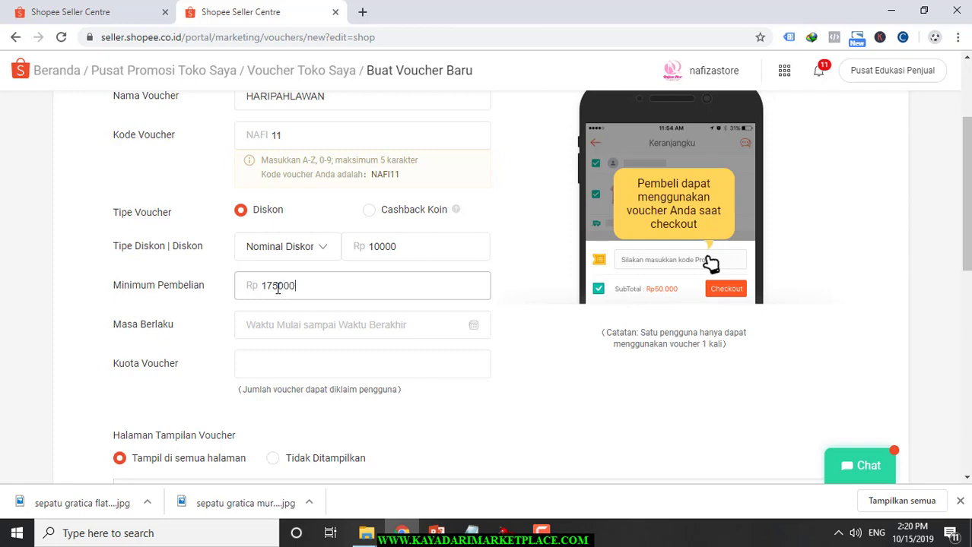
click(325, 334)
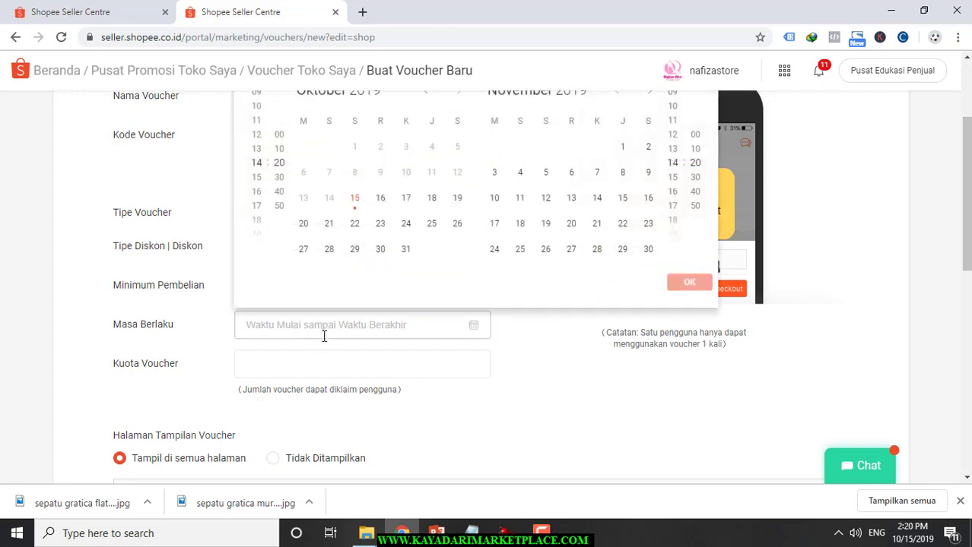
scroll(340, 243, up, 1)
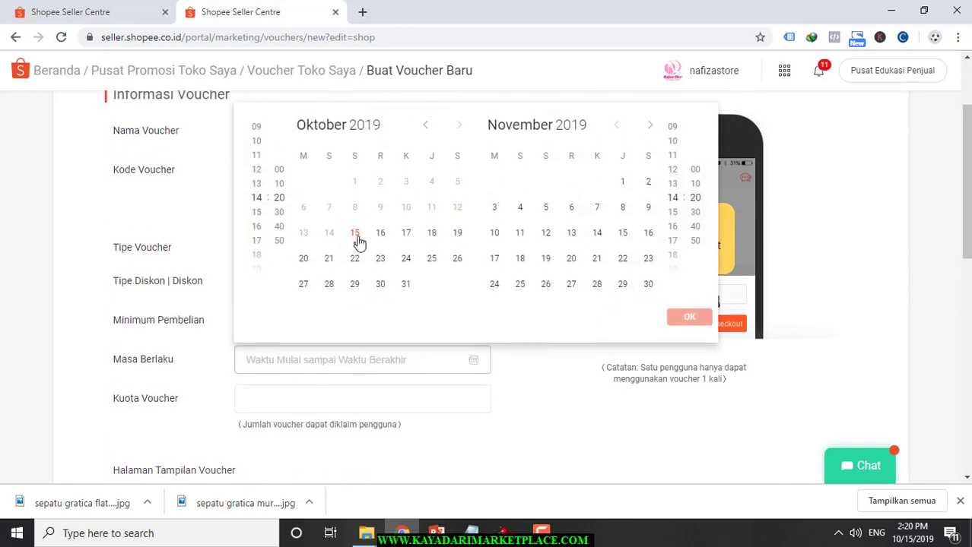
click(382, 241)
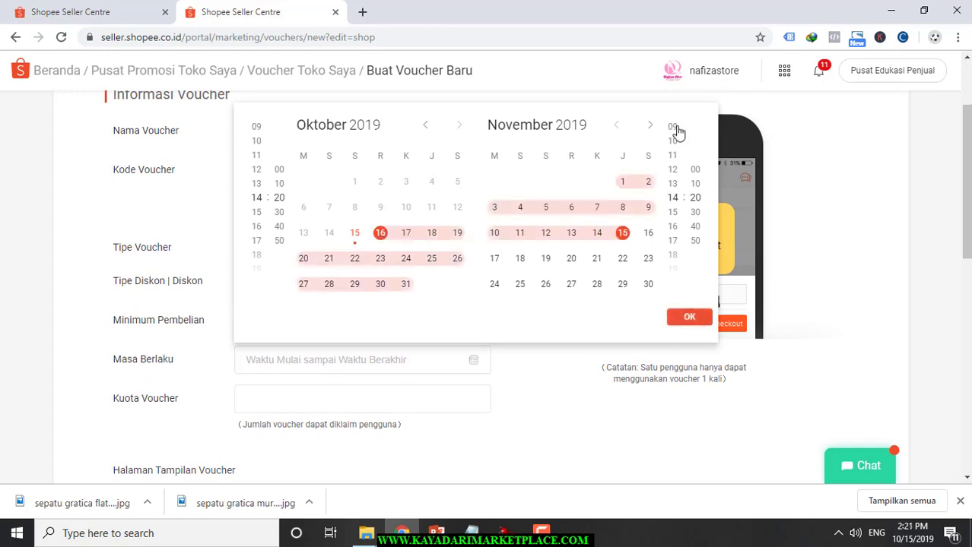
click(625, 261)
click(651, 126)
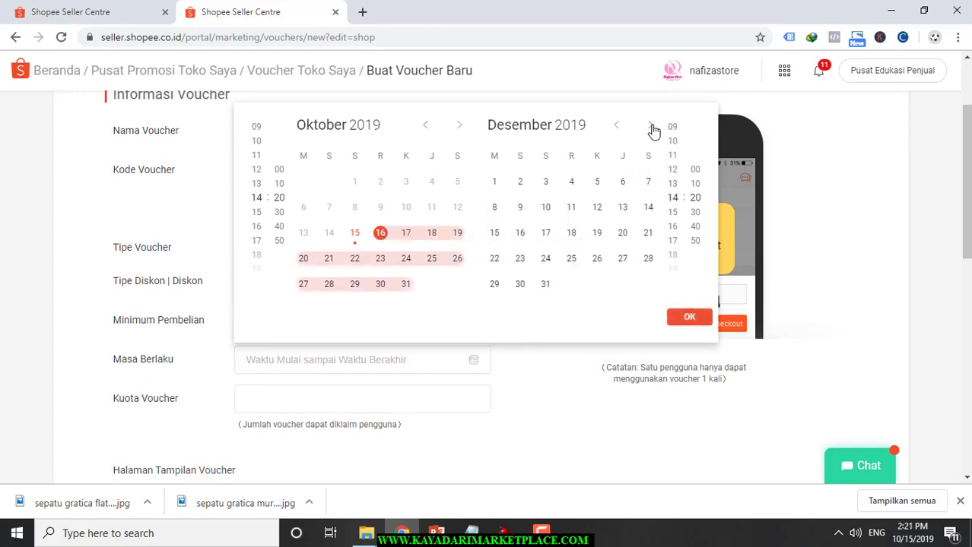
click(615, 125)
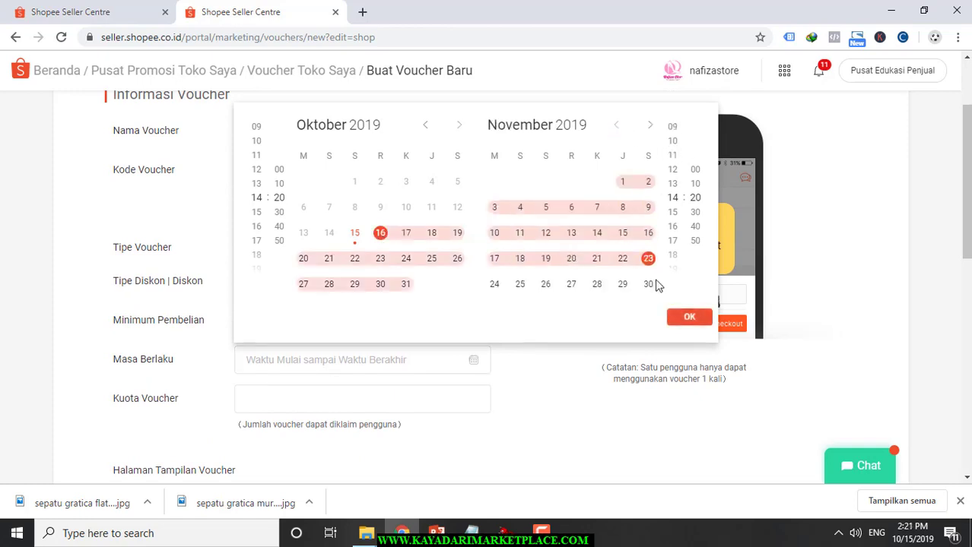
click(650, 284)
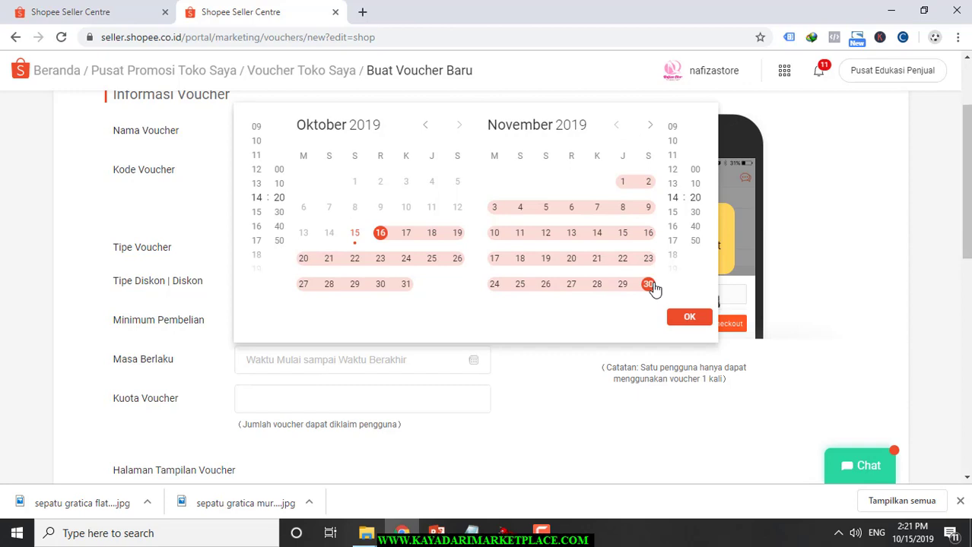
click(693, 322)
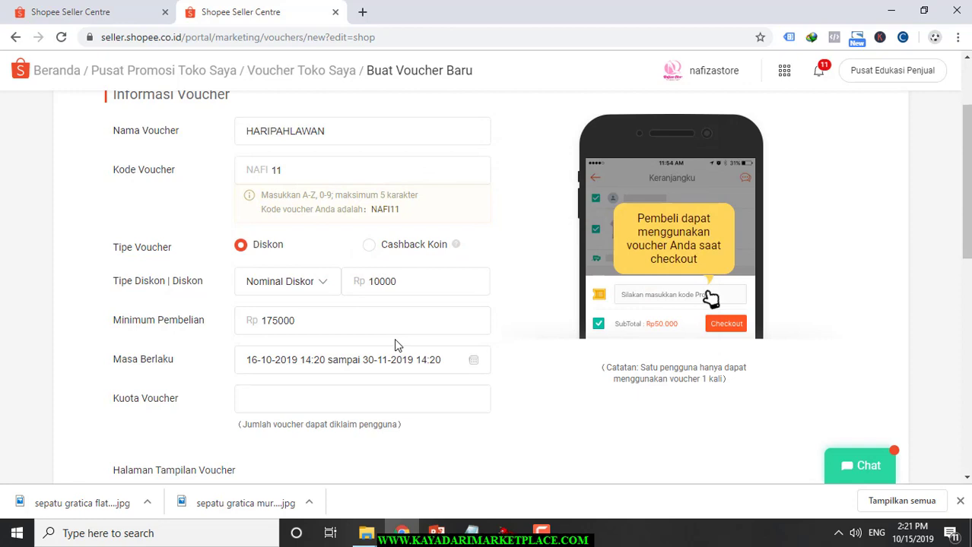
Set the voucher quota to 1000 and choose to display the voucher on all pages.
click(365, 394)
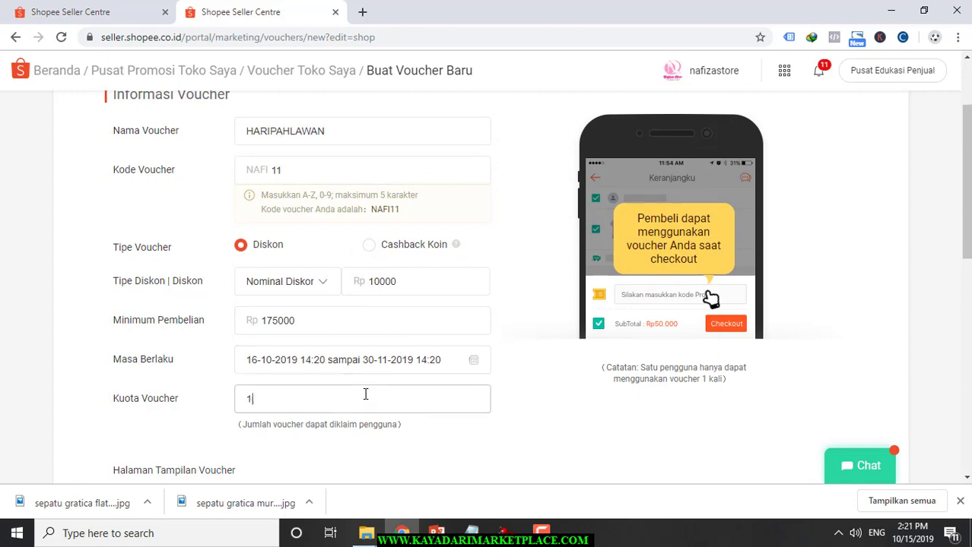
scroll(360, 379, down, 2)
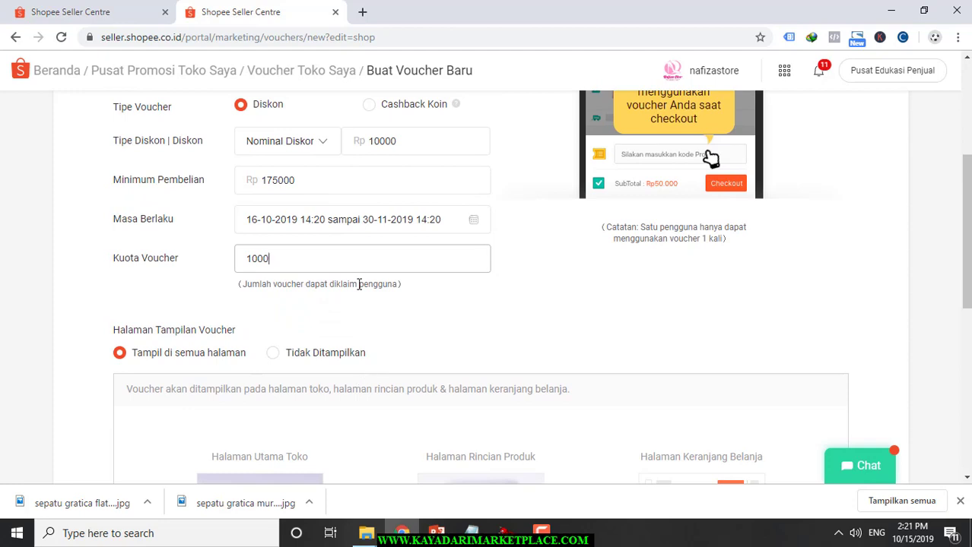
click(119, 354)
Review the completed store voucher form through to its applicable products and save the voucher.
scroll(416, 268, up, 2)
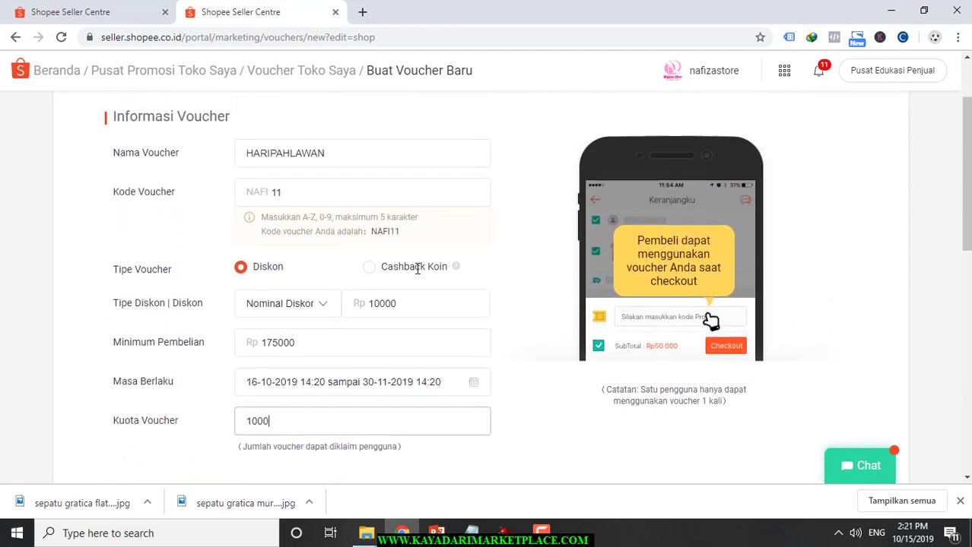
scroll(417, 268, down, 3)
scroll(417, 268, up, 2)
scroll(416, 269, down, 3)
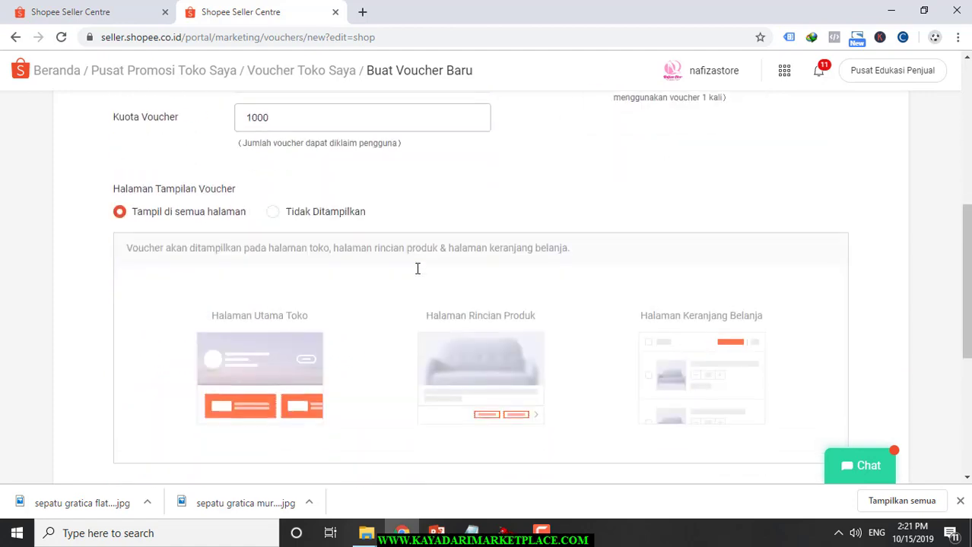
scroll(416, 269, down, 4)
scroll(417, 269, up, 6)
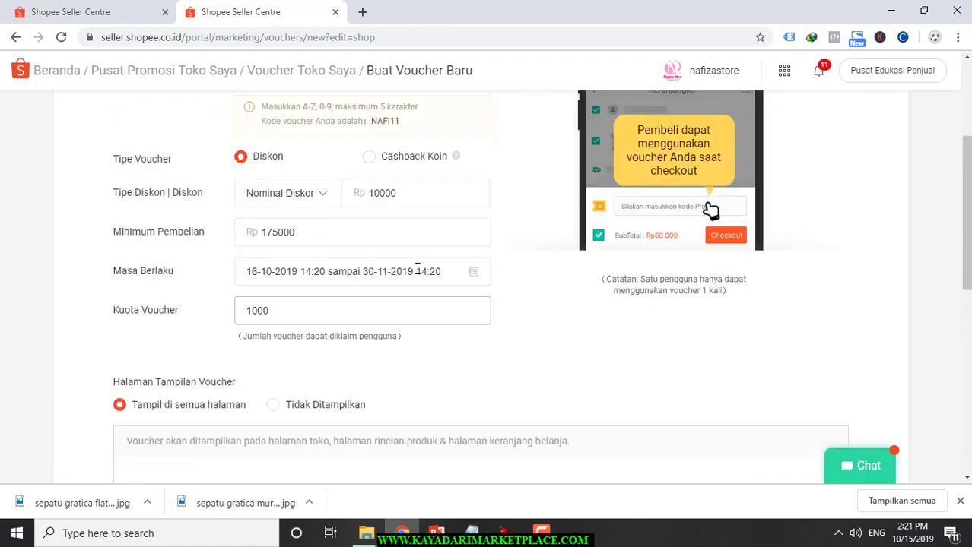
scroll(416, 269, up, 3)
scroll(416, 268, down, 3)
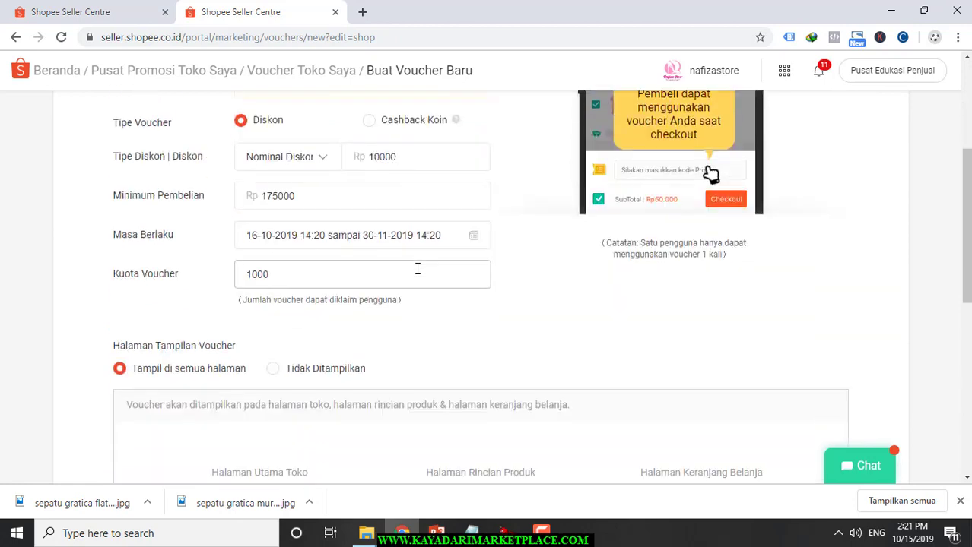
scroll(416, 268, down, 5)
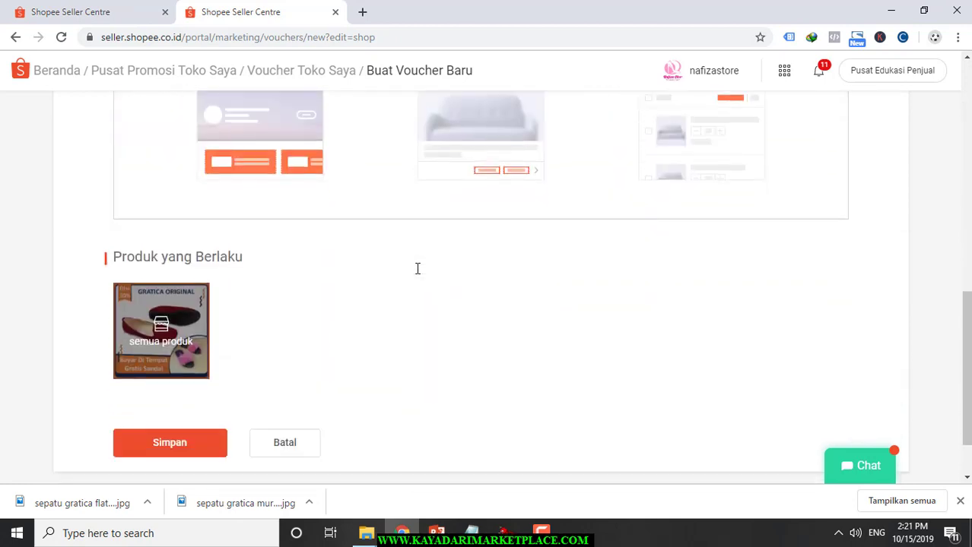
scroll(416, 269, down, 1)
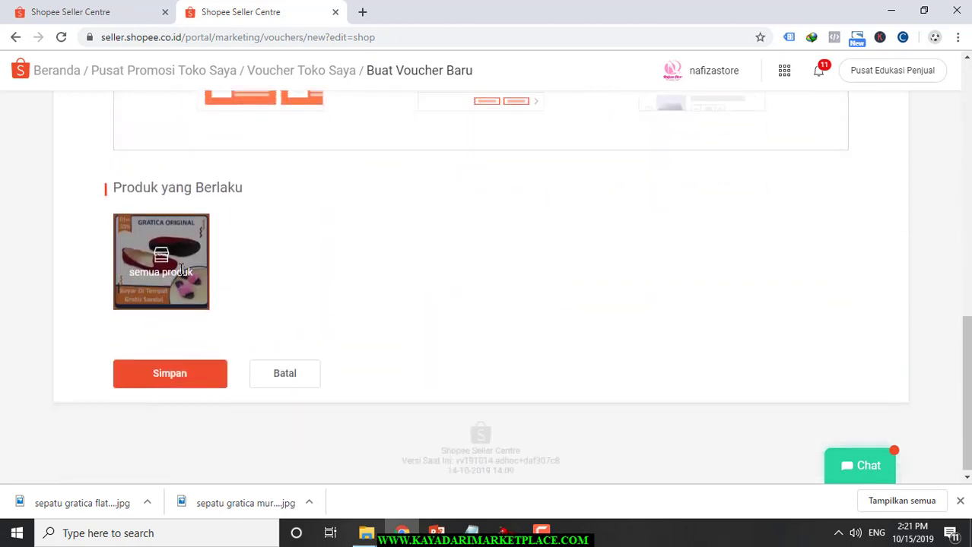
click(188, 372)
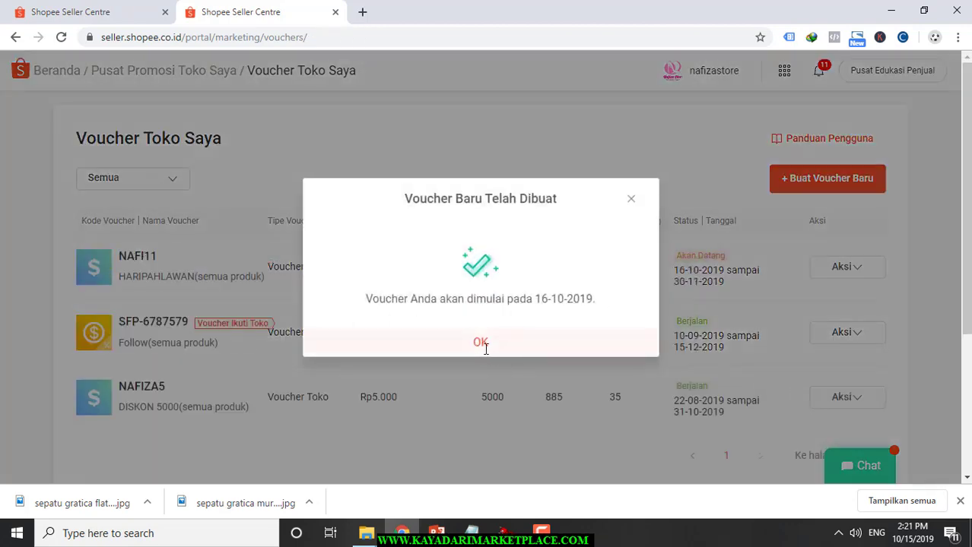
click(482, 343)
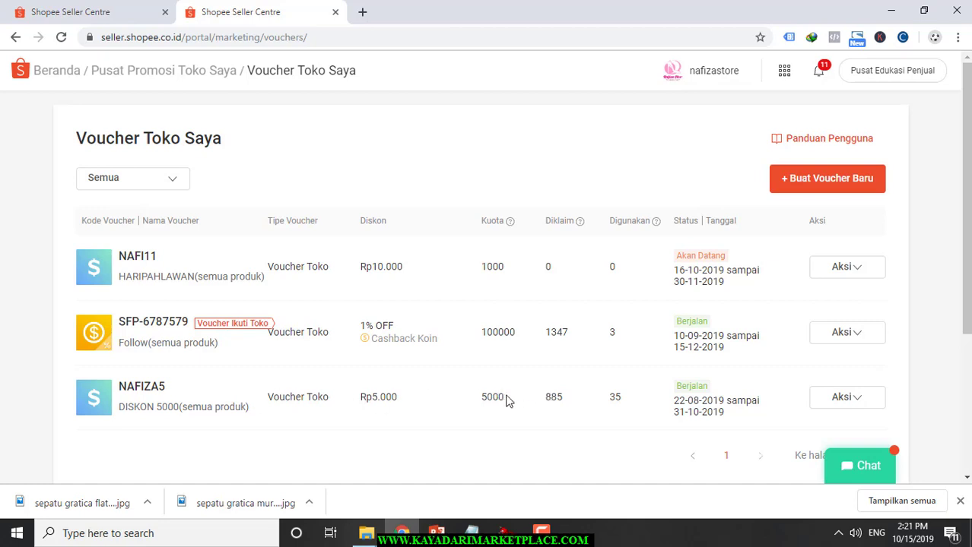
Examine the quota and usage figures of the NAFIZA5 voucher in the voucher list.
drag(505, 397, 477, 403)
drag(607, 398, 620, 399)
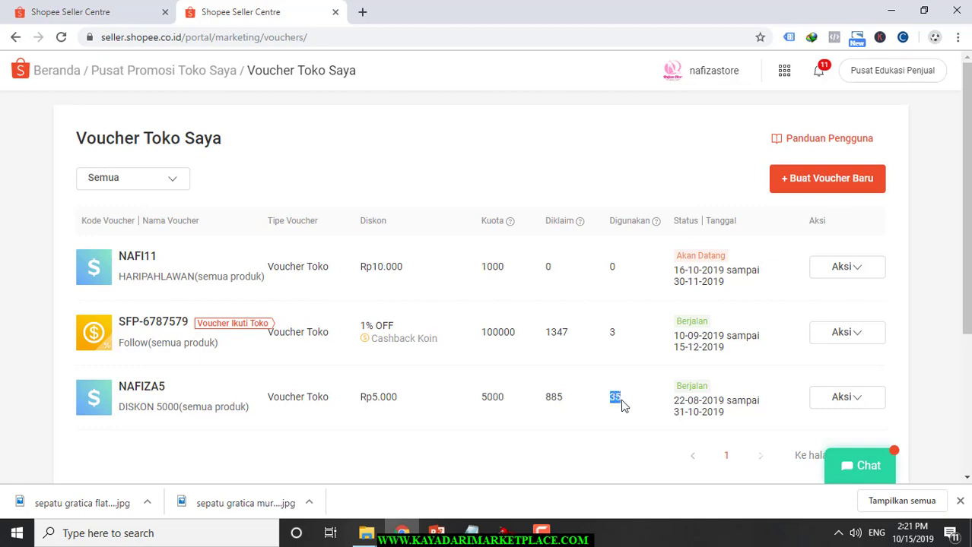
click(473, 291)
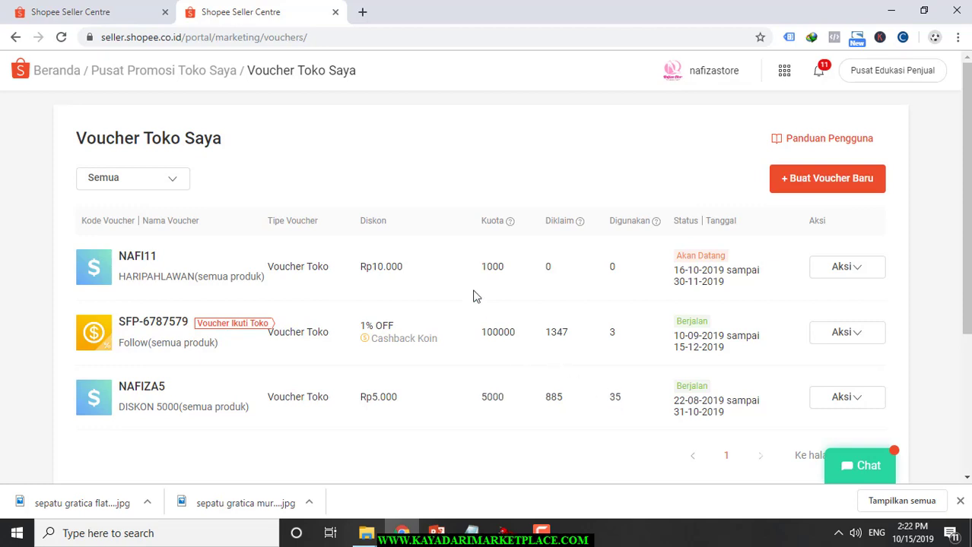
Start a new Voucher Produk named GRATICA with GR as its voucher code suffix.
click(809, 179)
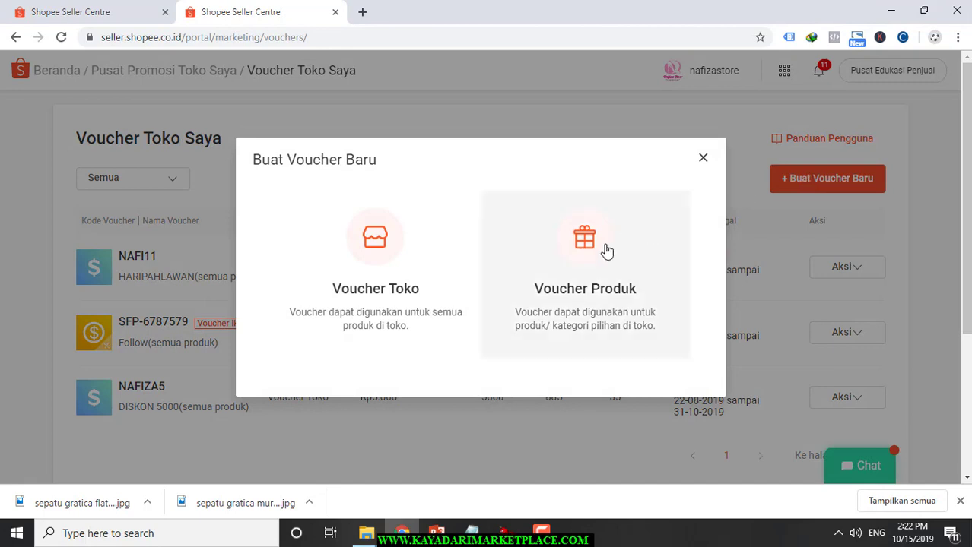
click(606, 251)
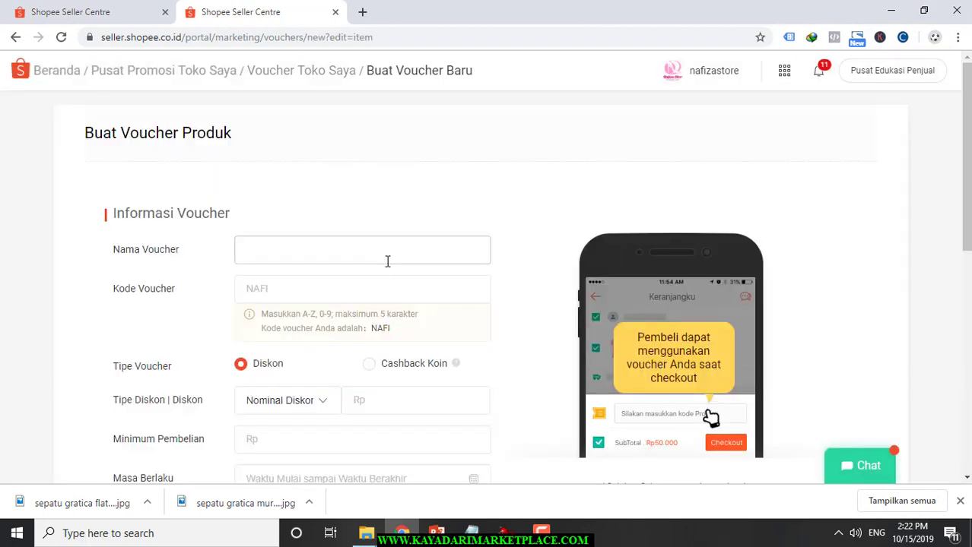
click(386, 261)
scroll(386, 261, down, 1)
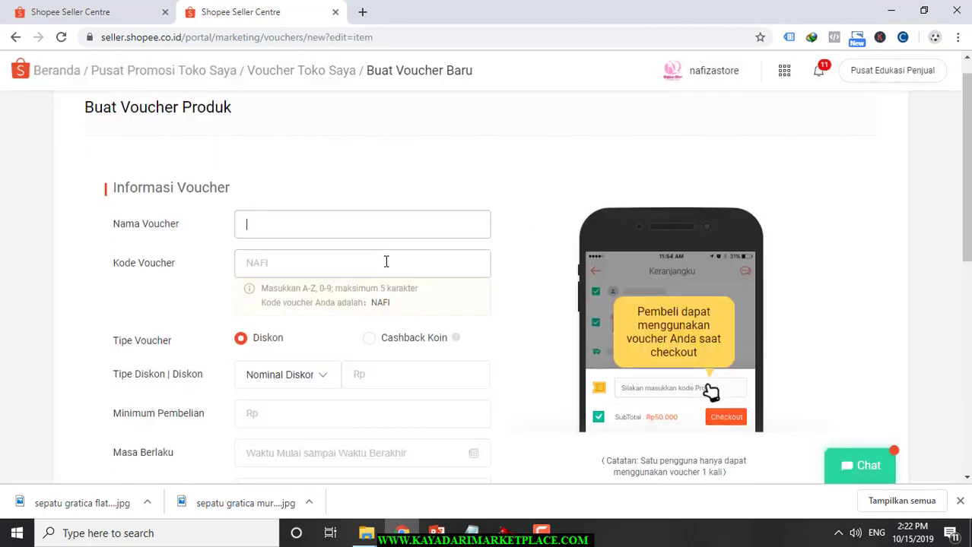
text(GRATICA)
click(381, 267)
text(GR)
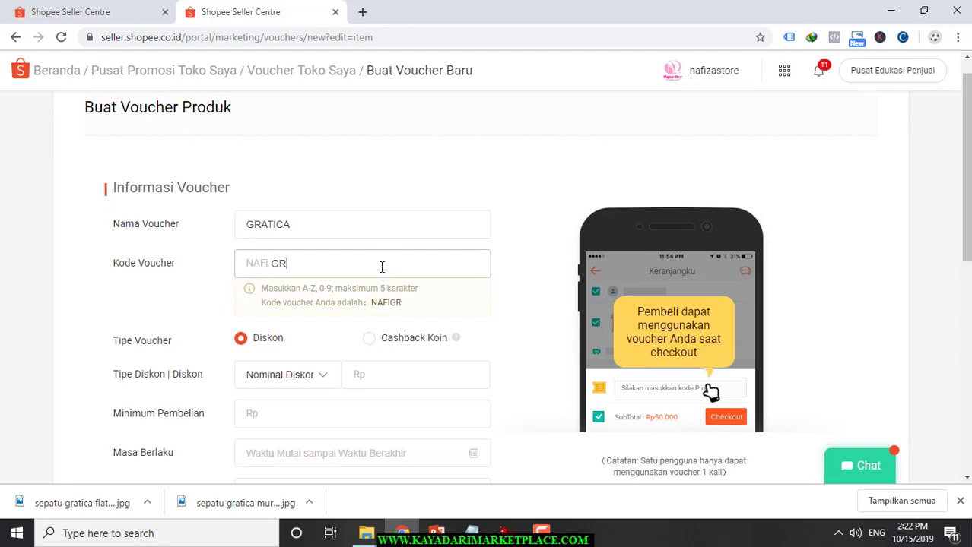
Set the voucher's nominal discount to Rp 5000 and its minimum purchase to Rp 99000.
scroll(334, 347, down, 1)
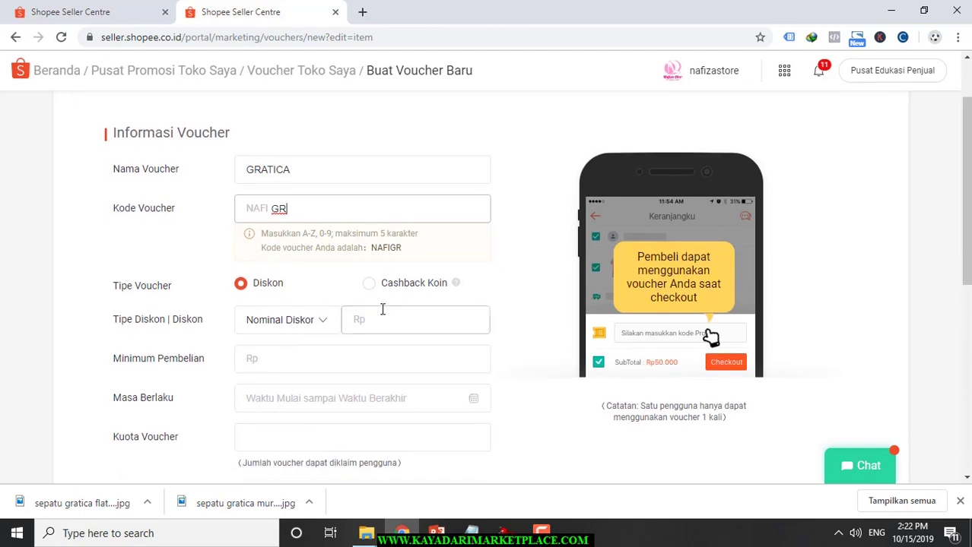
click(380, 315)
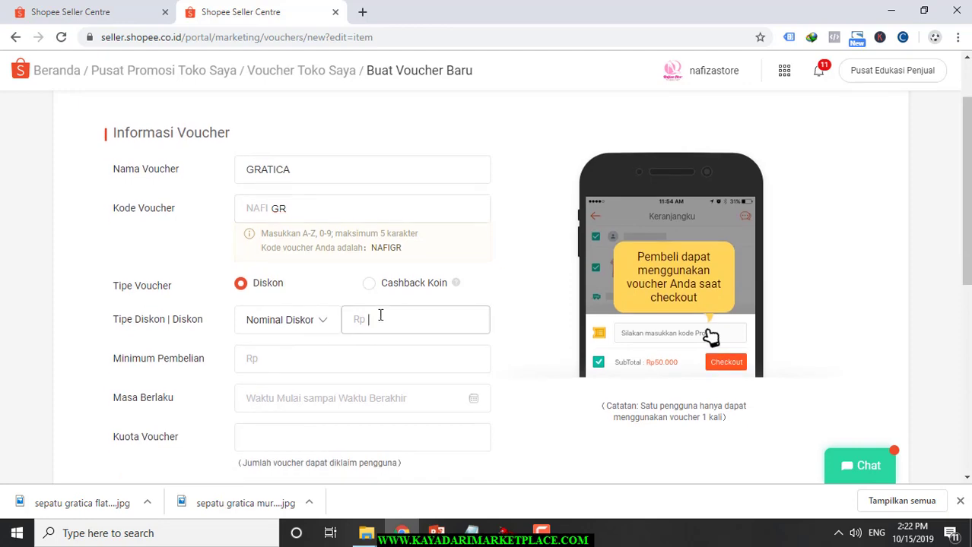
click(327, 358)
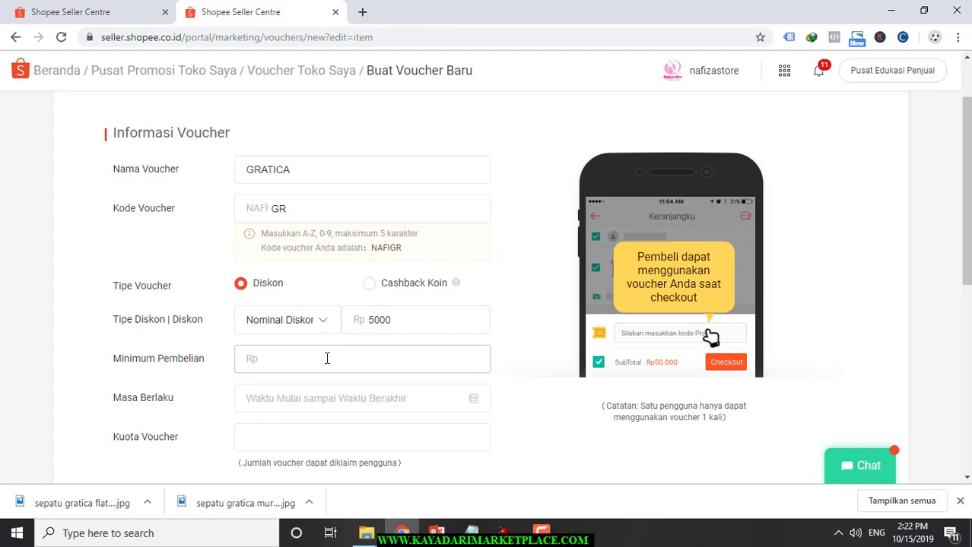
Set the voucher's validity period to start on 16 October 2019 and end on 16 January 2020.
click(314, 403)
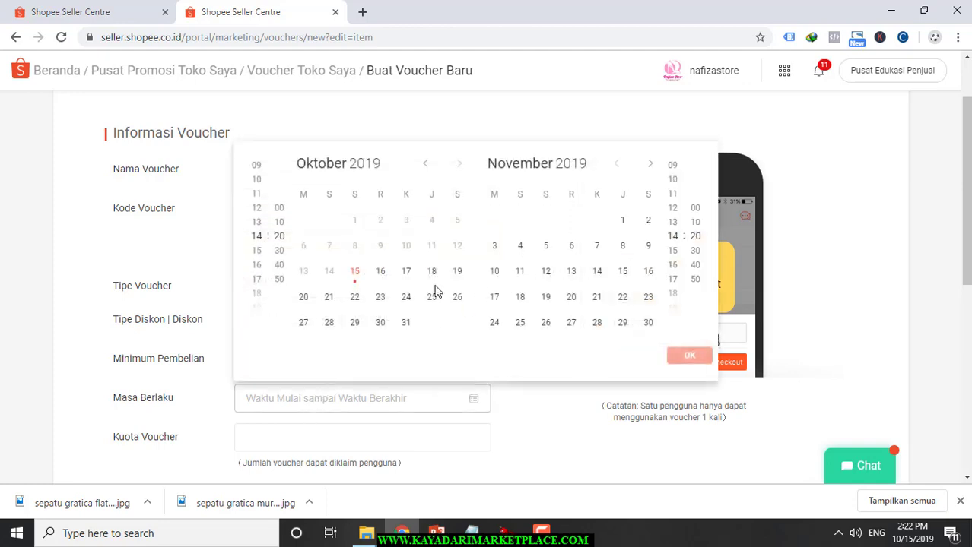
click(377, 278)
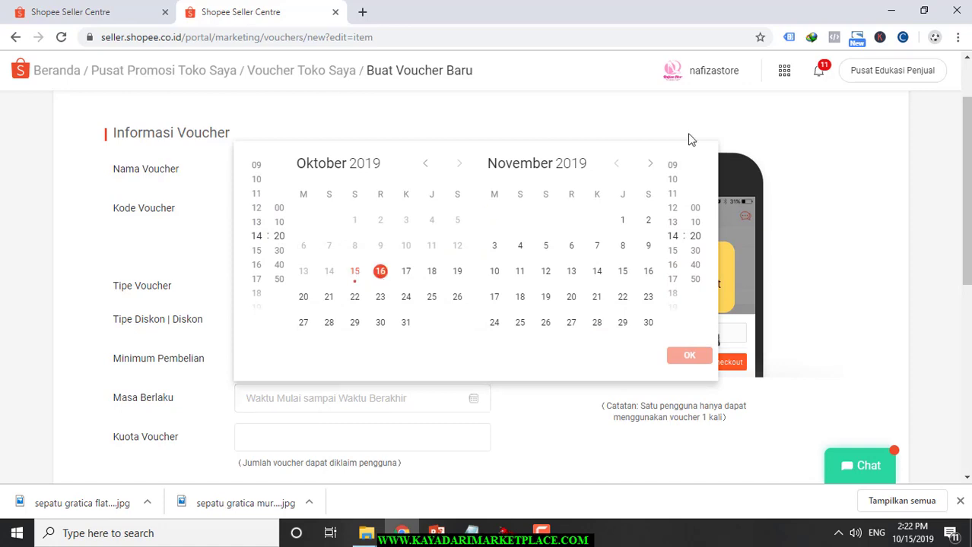
click(652, 165)
click(652, 165)
click(651, 165)
click(652, 165)
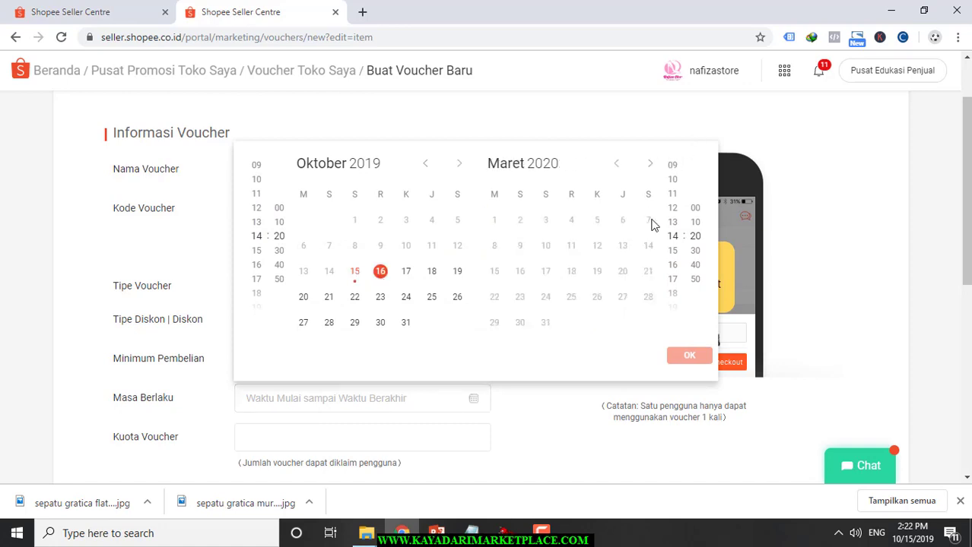
click(616, 166)
click(616, 165)
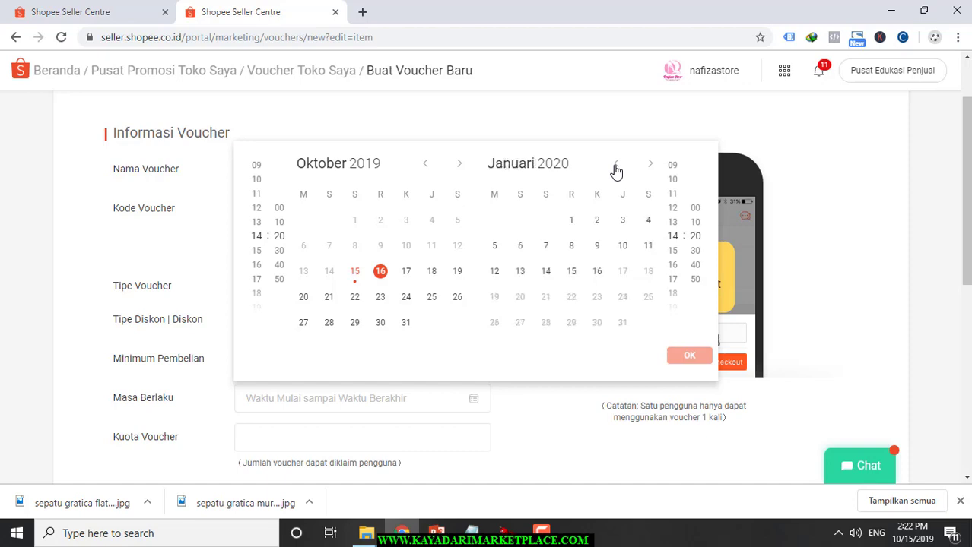
click(622, 245)
click(597, 271)
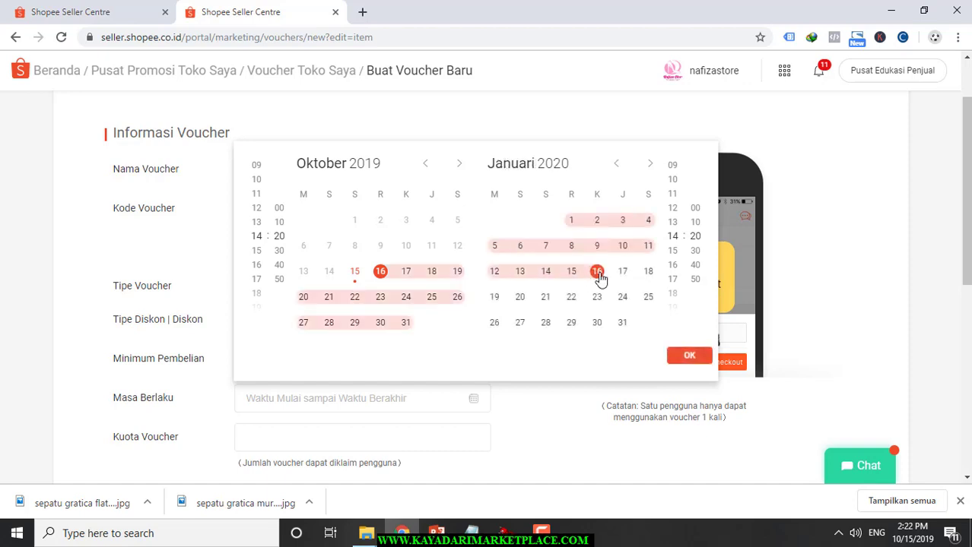
Extend the end of the validity period to 30 June 2020 and confirm the dates.
click(648, 297)
click(598, 272)
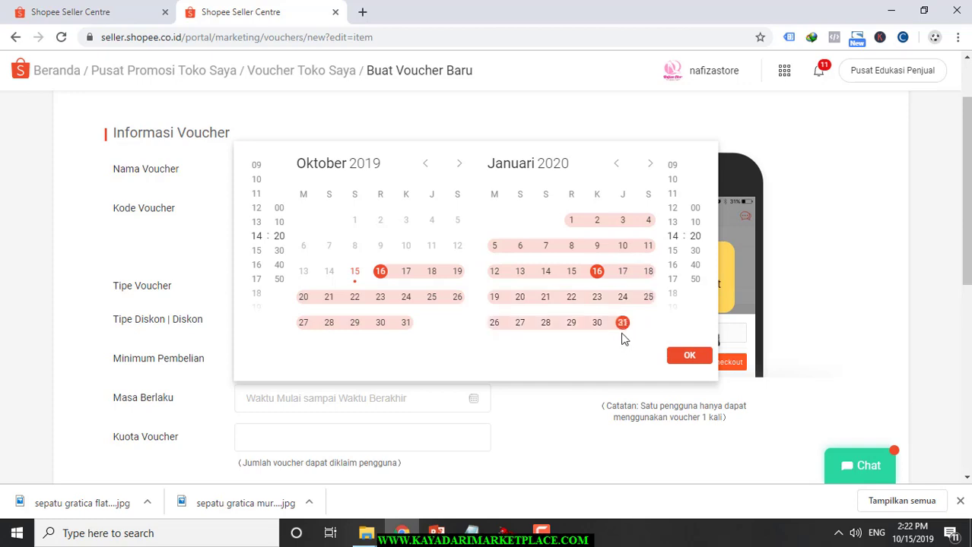
click(650, 166)
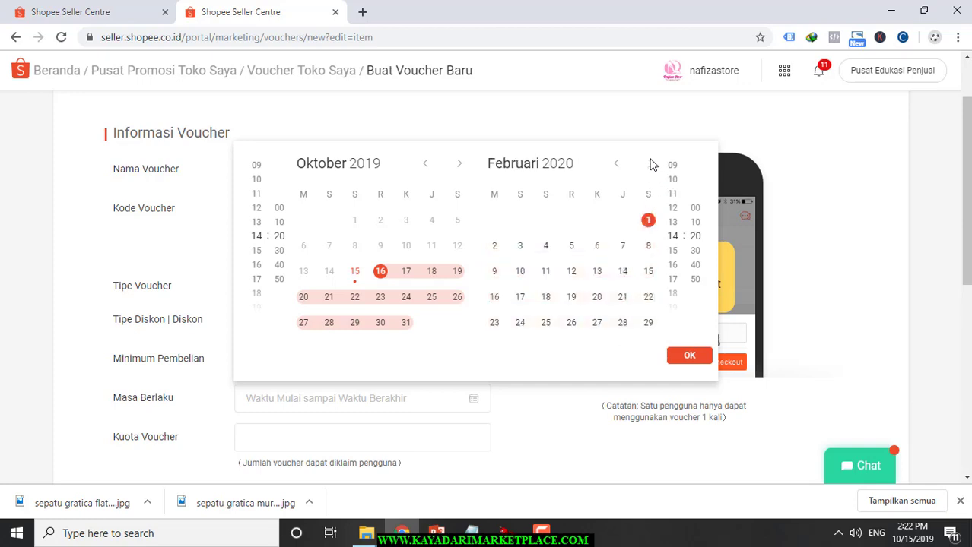
click(650, 165)
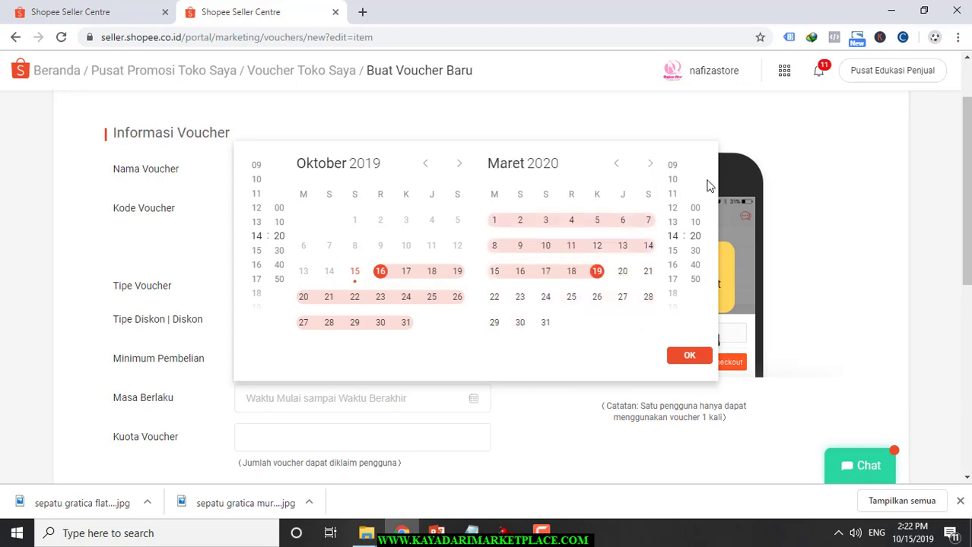
click(651, 166)
click(650, 166)
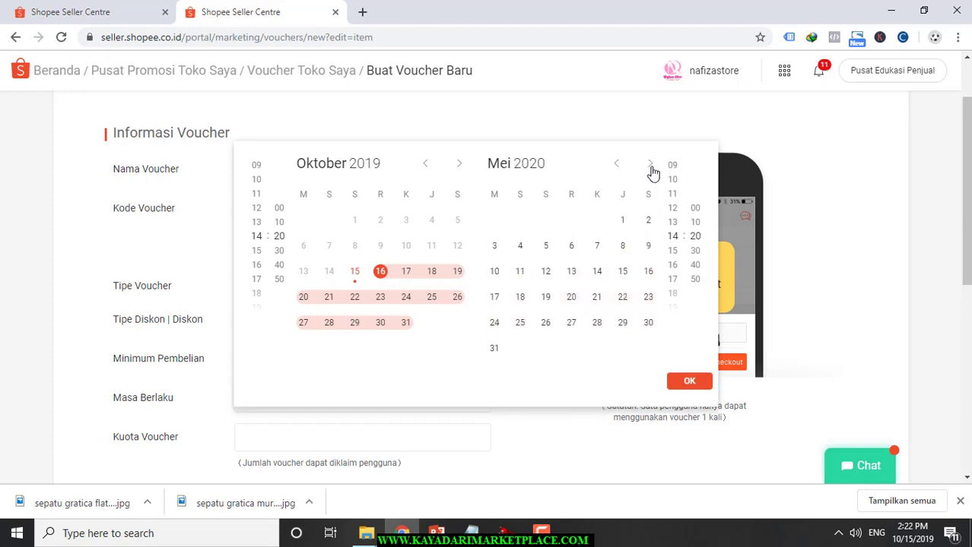
click(650, 166)
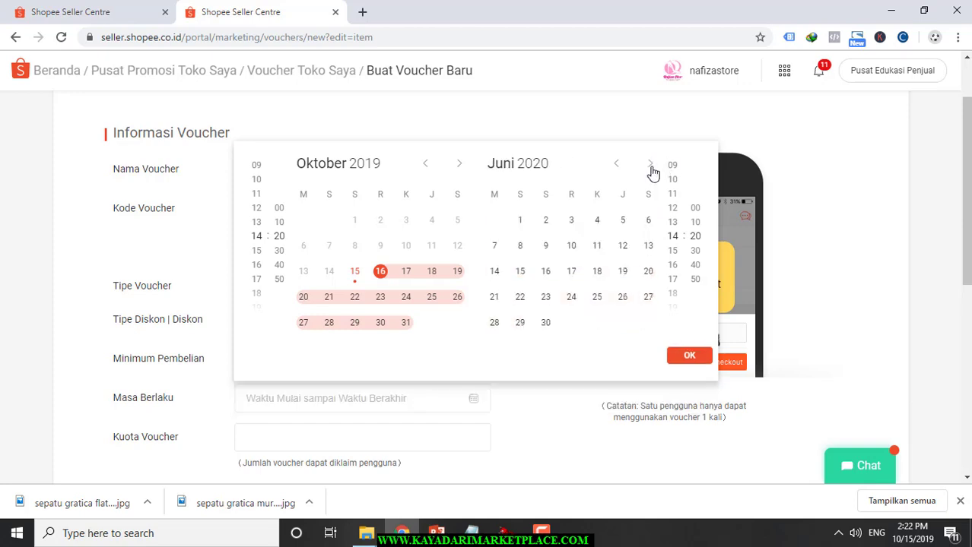
click(548, 324)
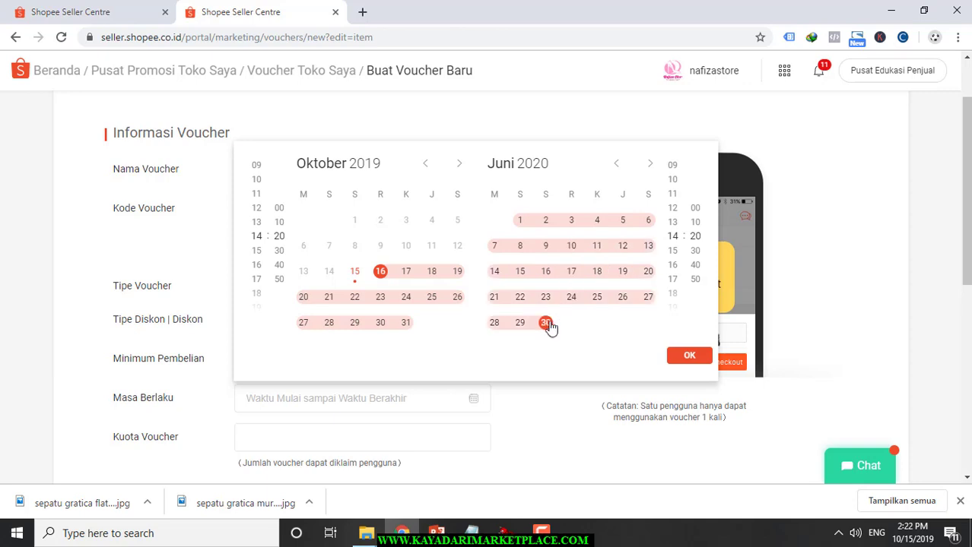
click(698, 358)
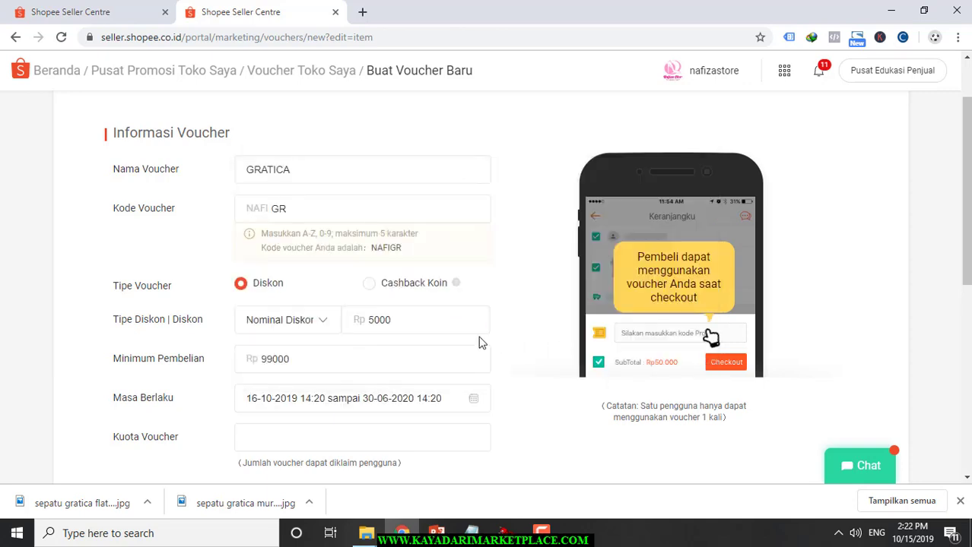
Set the voucher quota to 100000 and open the selection of applicable products.
click(273, 447)
scroll(274, 448, down, 1)
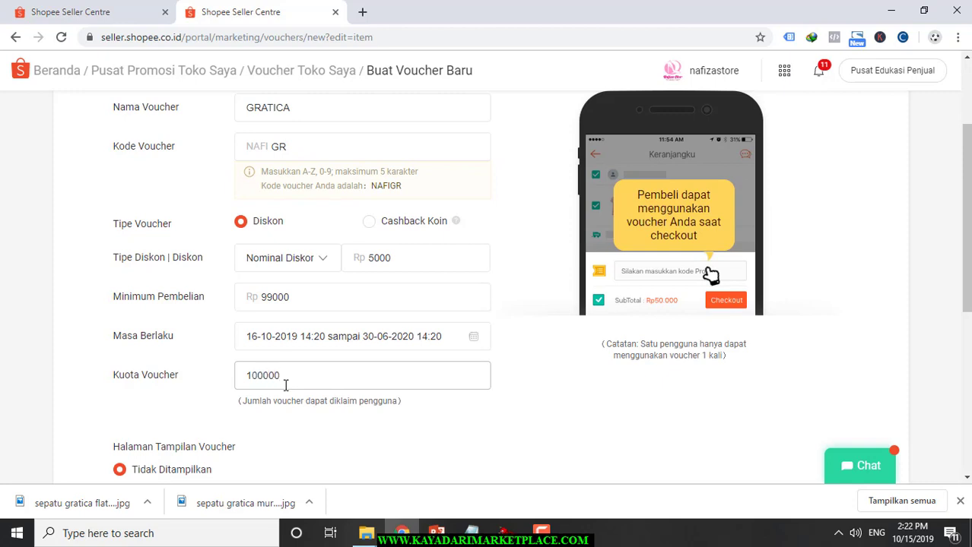
scroll(315, 391, down, 3)
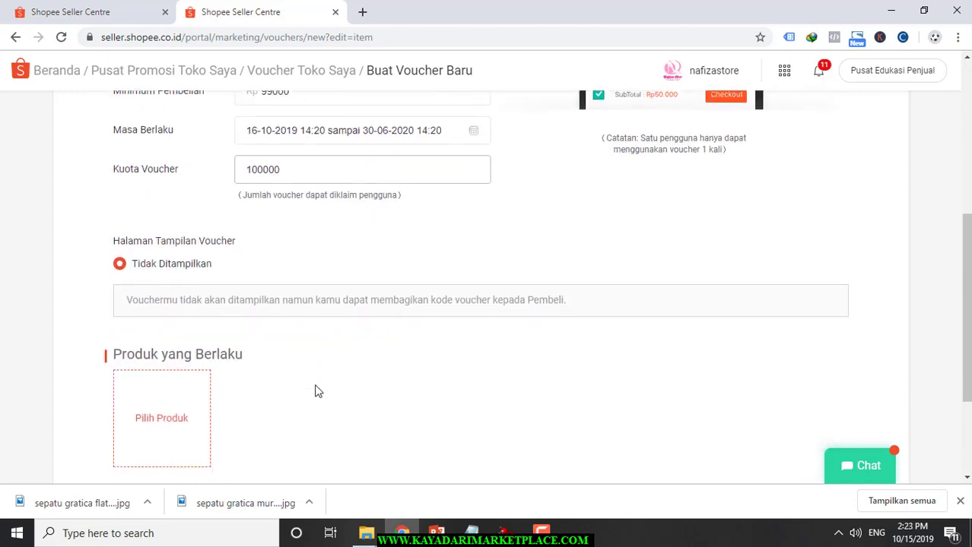
scroll(314, 390, down, 2)
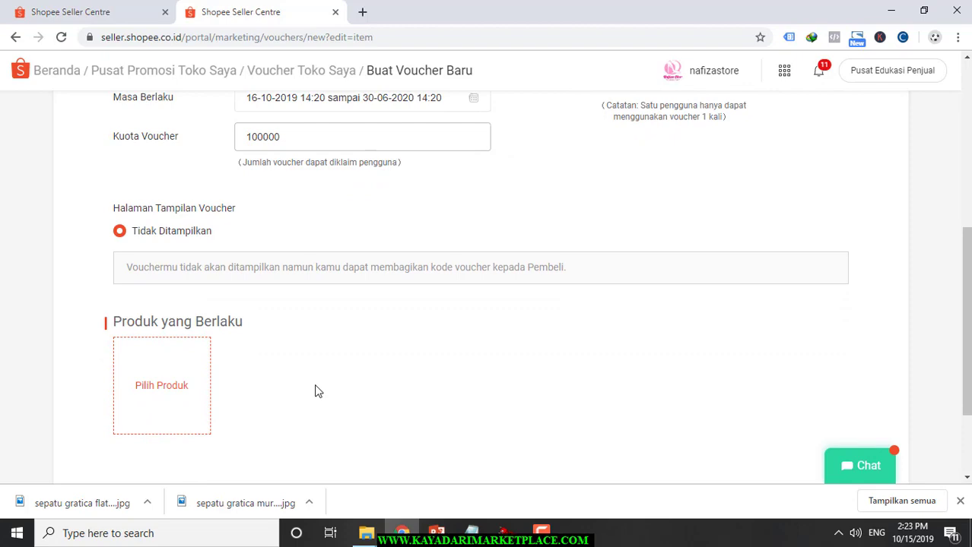
click(168, 344)
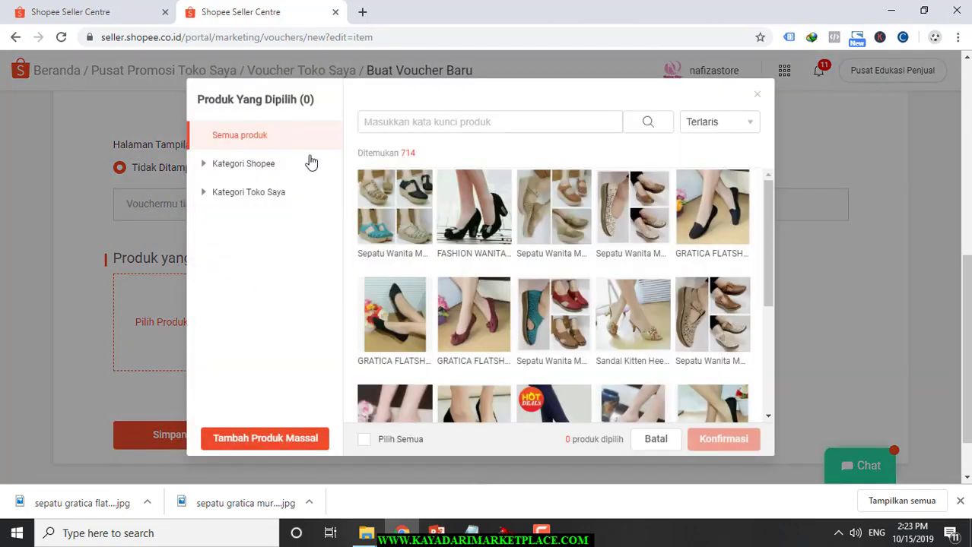
Enter GR as the product keyword and filter the products by the Shopee category Sepatu Wanita.
text(GR)
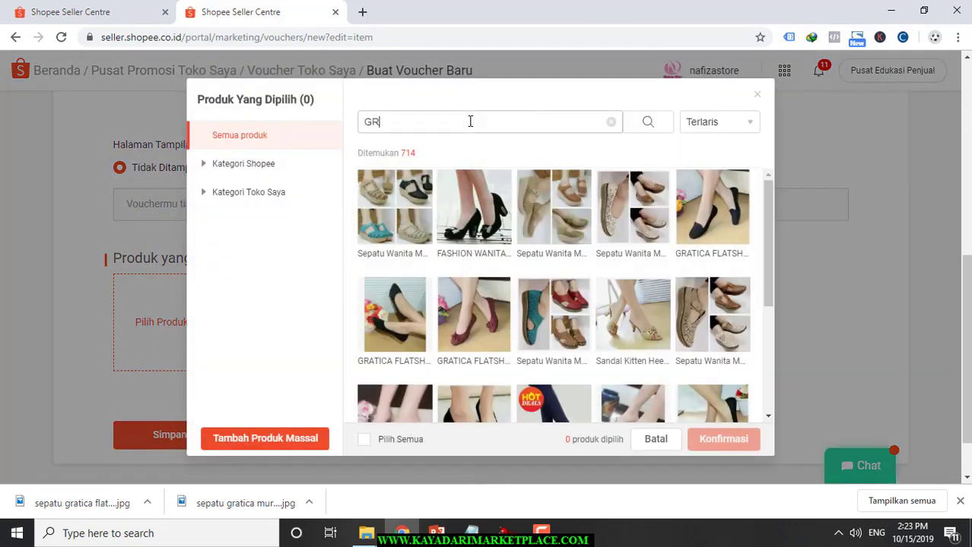
click(271, 176)
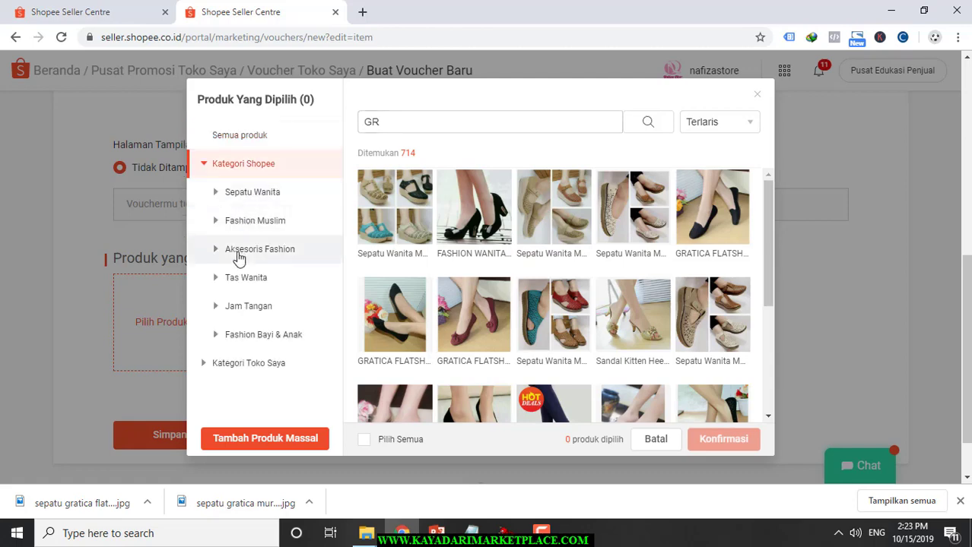
click(251, 193)
scroll(271, 365, down, 2)
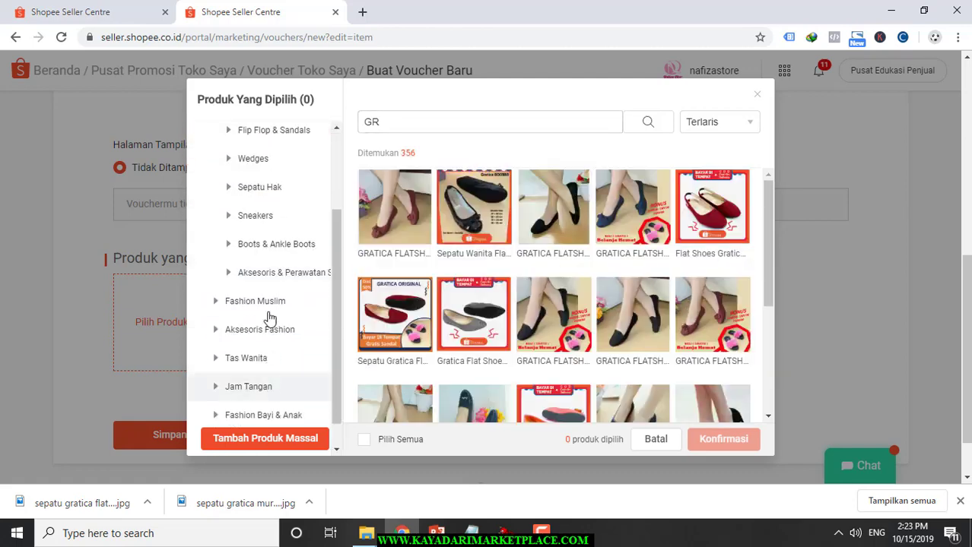
scroll(260, 259, down, 1)
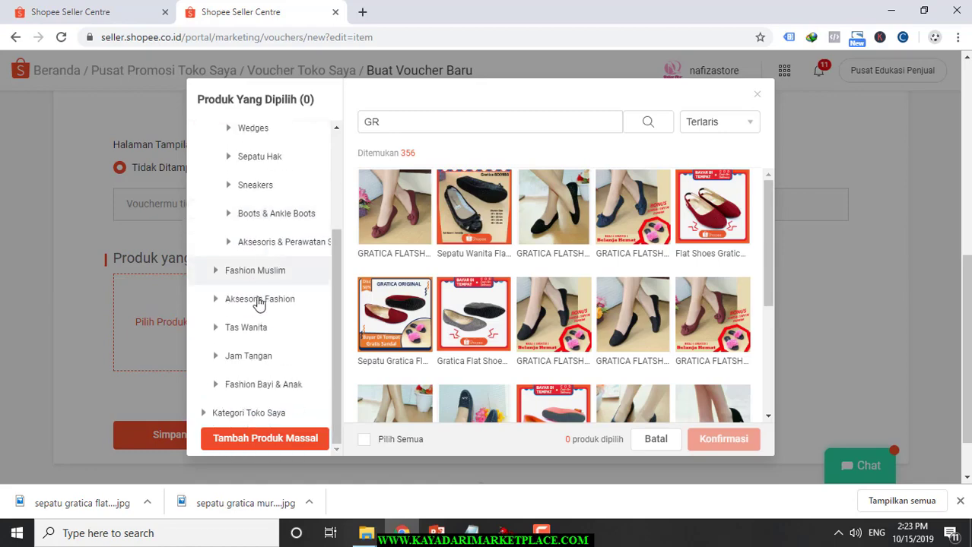
Switch the product filter to the store's own category Gratica Flatshoes.
click(252, 414)
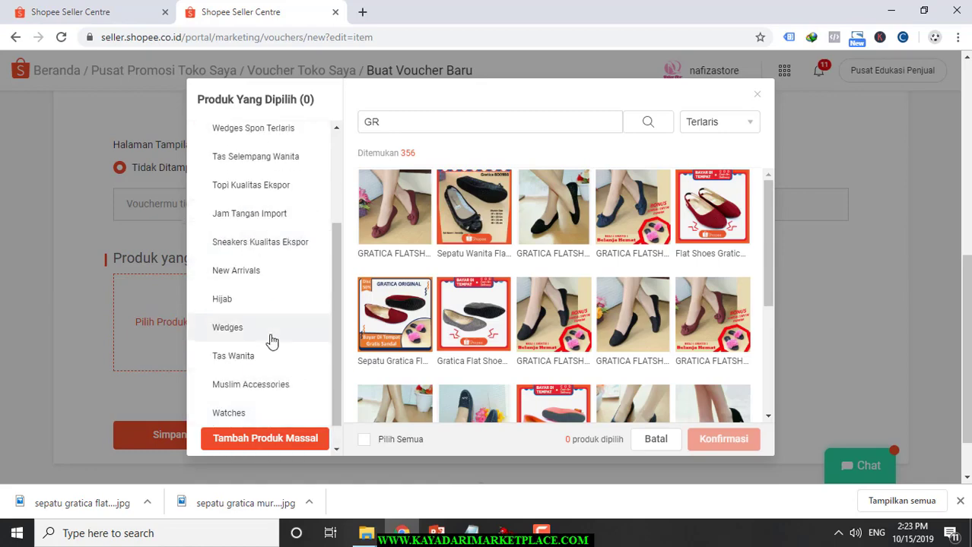
scroll(272, 341, down, 1)
scroll(272, 340, up, 1)
scroll(272, 340, up, 2)
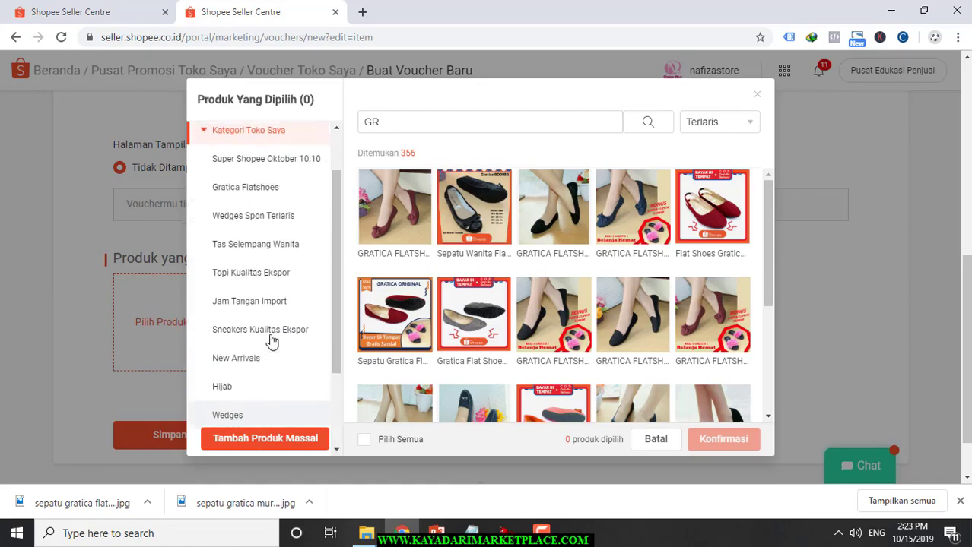
click(257, 196)
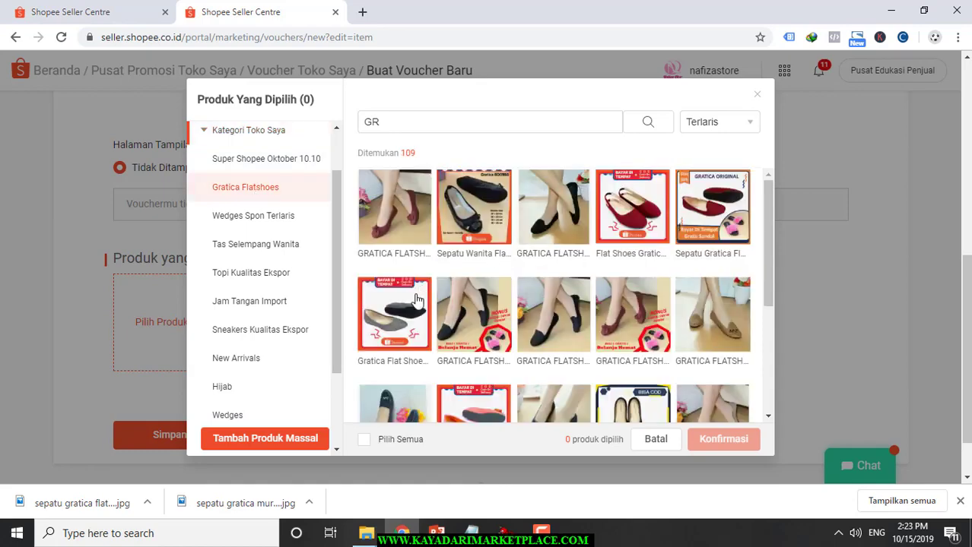
Select the maroon Gratica Sepatu and the grey Gratica Flat Shoes with the red-framed photos for the voucher.
scroll(635, 228, down, 3)
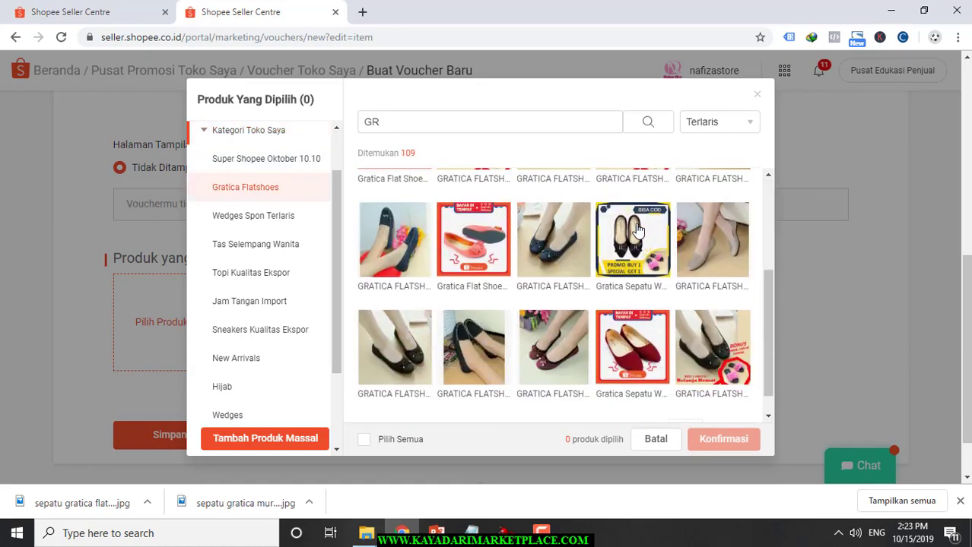
click(640, 331)
scroll(435, 288, up, 2)
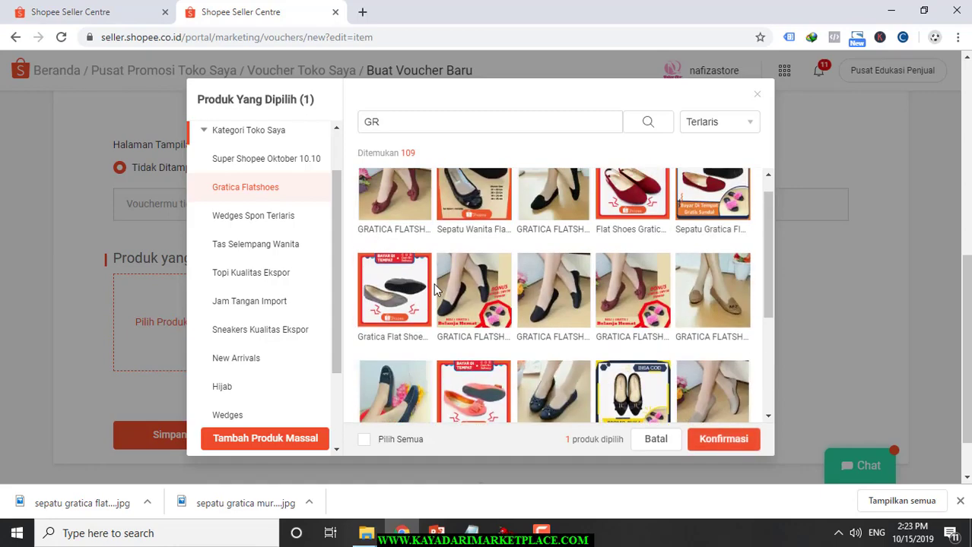
click(395, 291)
scroll(608, 342, down, 3)
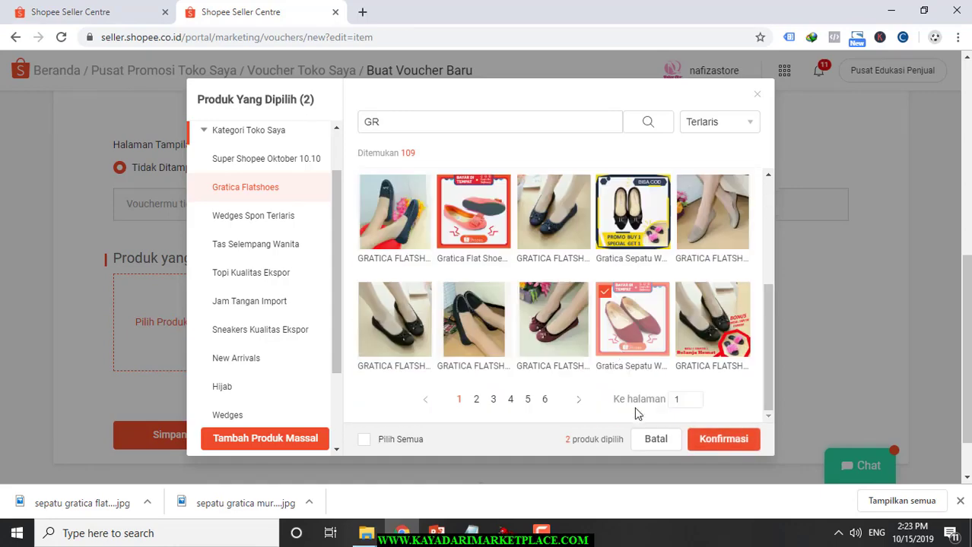
Sort the Gratica Flatshoes products by Terbaru.
scroll(616, 224, up, 2)
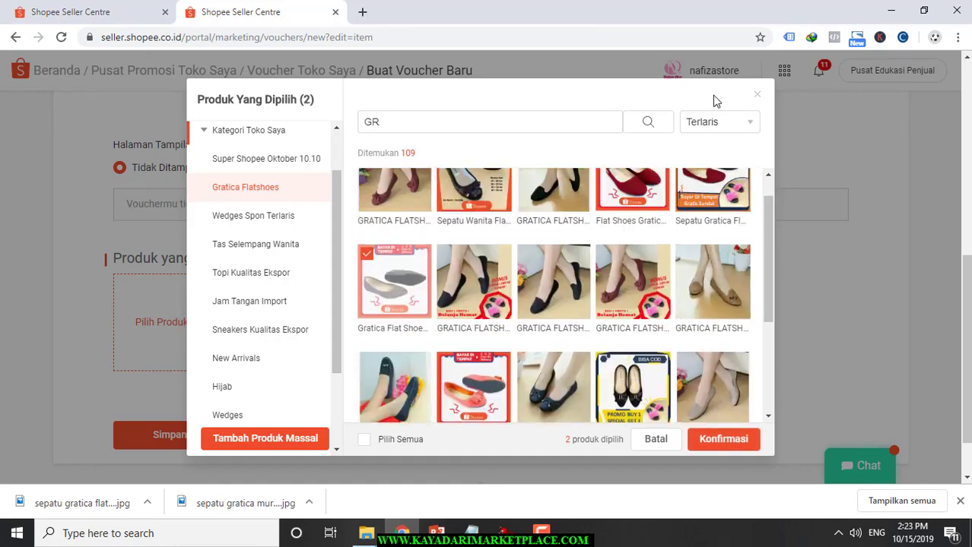
click(705, 122)
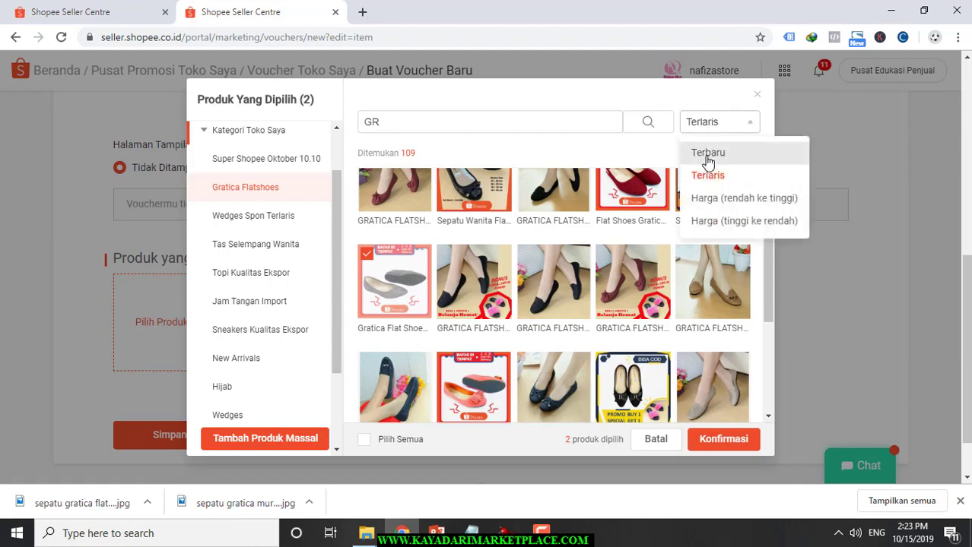
click(707, 155)
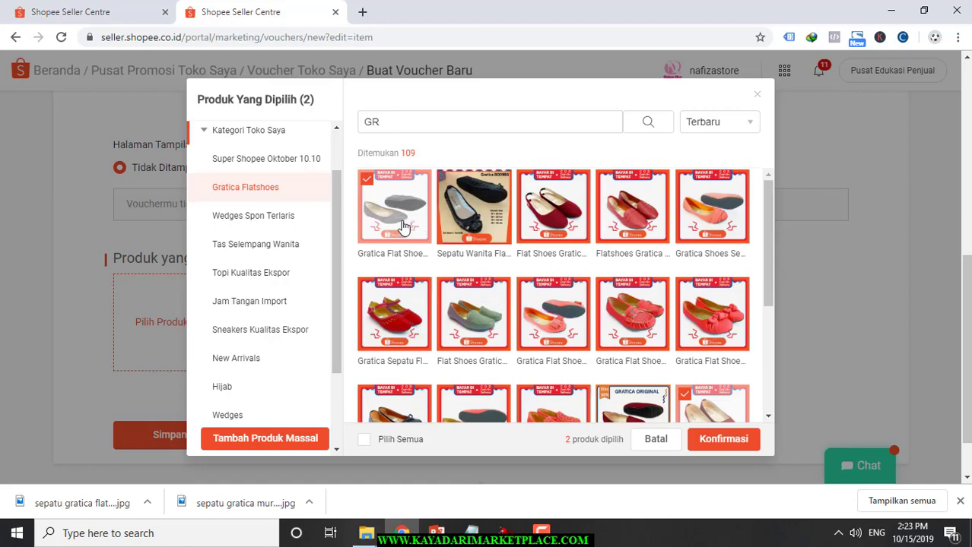
Select the remaining eight red-framed Gratica shoes in the first two product rows, leaving out the black Sepatu Wanita.
click(544, 227)
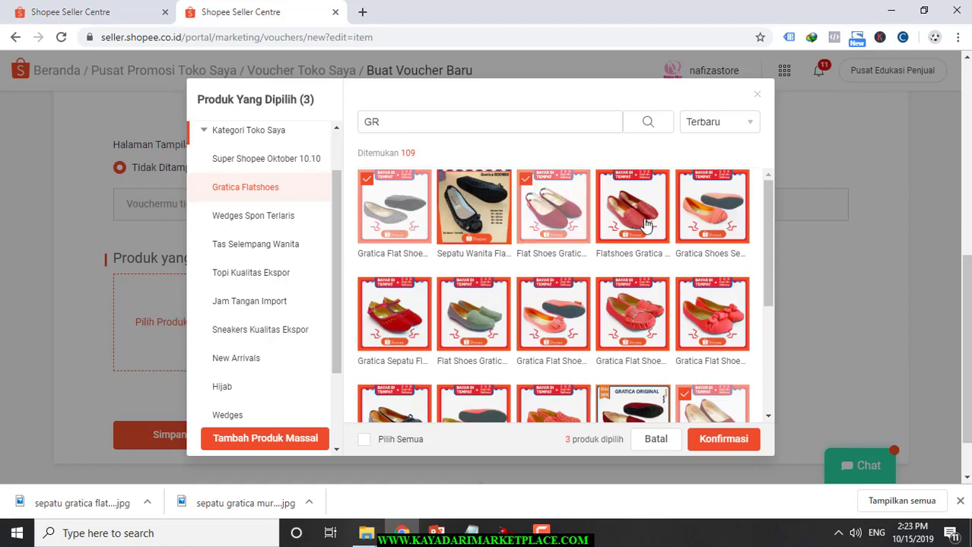
click(647, 228)
click(711, 220)
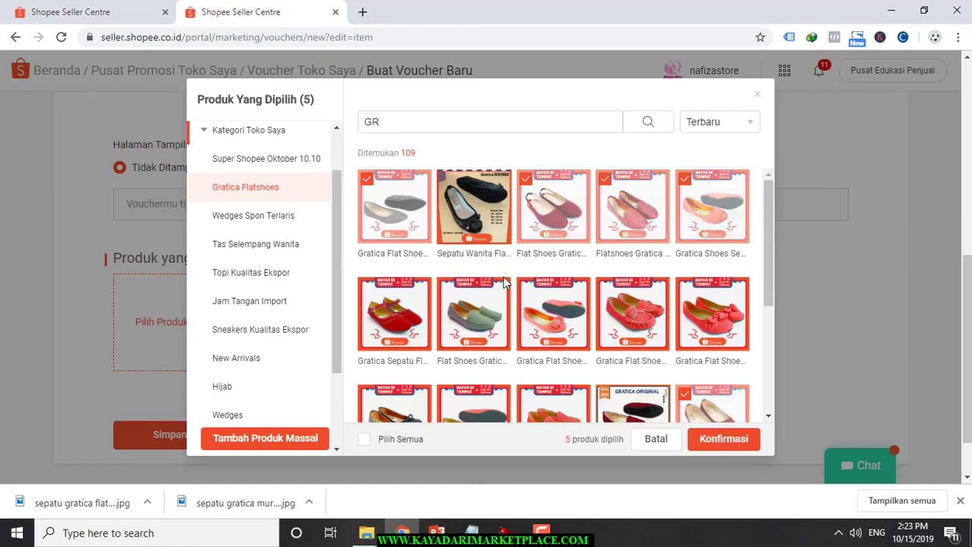
click(394, 319)
click(471, 321)
click(558, 313)
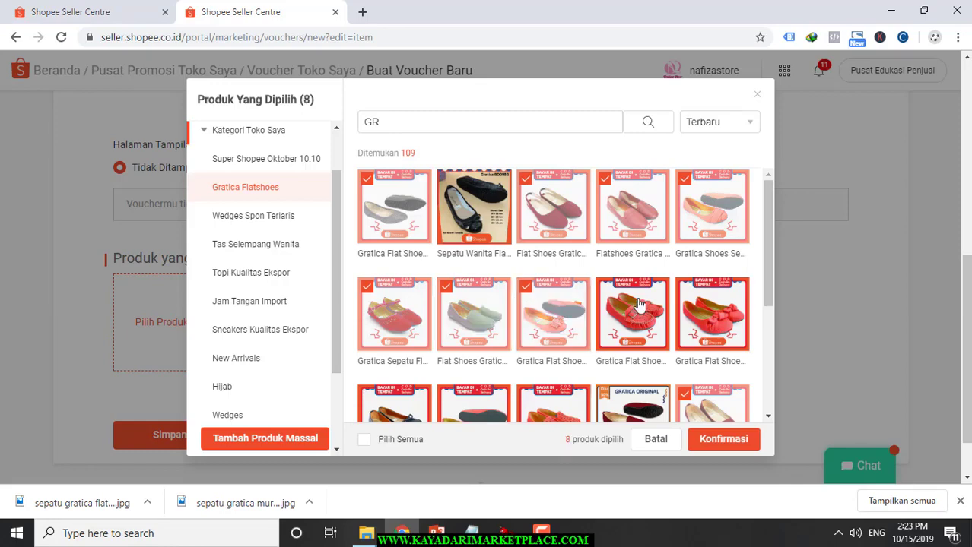
click(637, 306)
click(667, 307)
Add the three red-framed shoes at the start of the third row: the navy Flat Shoes Wanita and the two red Gratica pairs.
scroll(403, 325, down, 1)
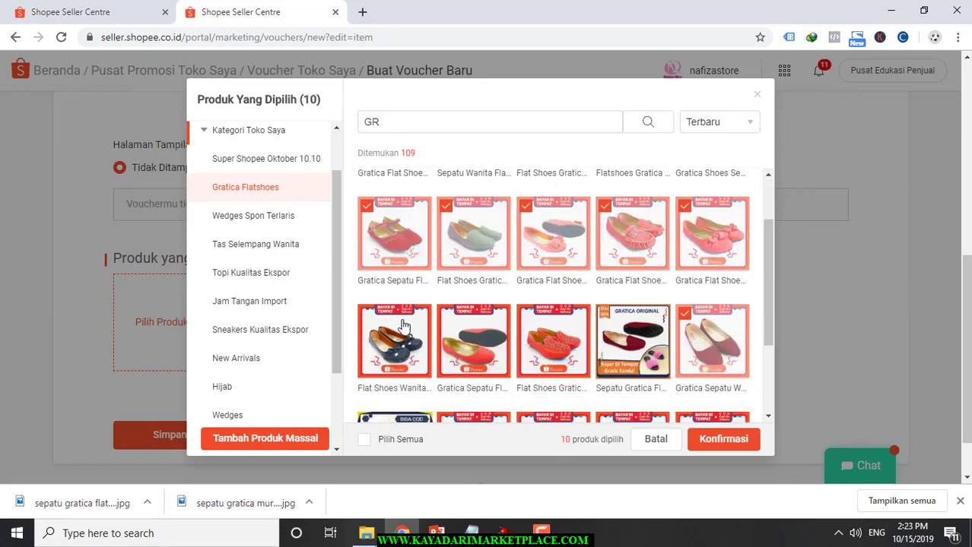
click(403, 326)
click(479, 329)
click(556, 335)
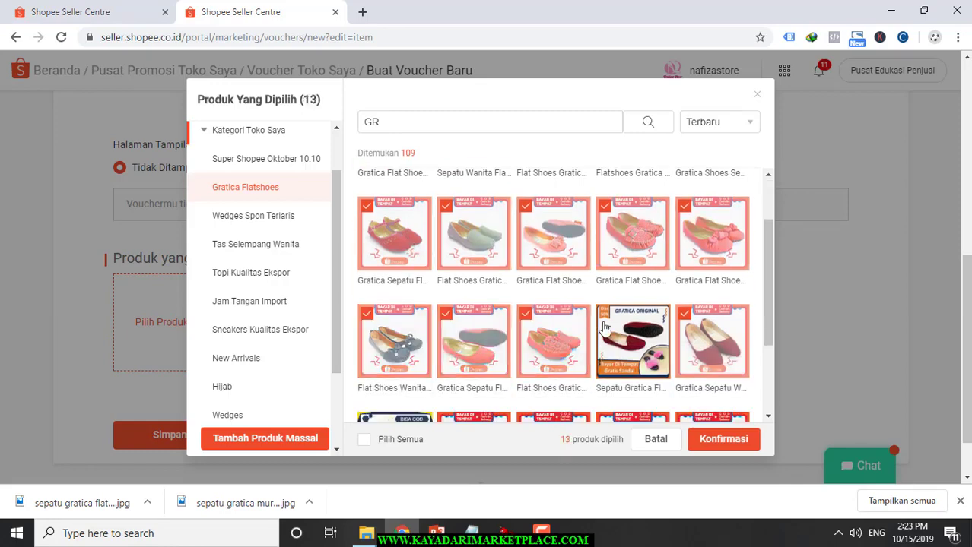
click(636, 331)
click(636, 331)
click(636, 331)
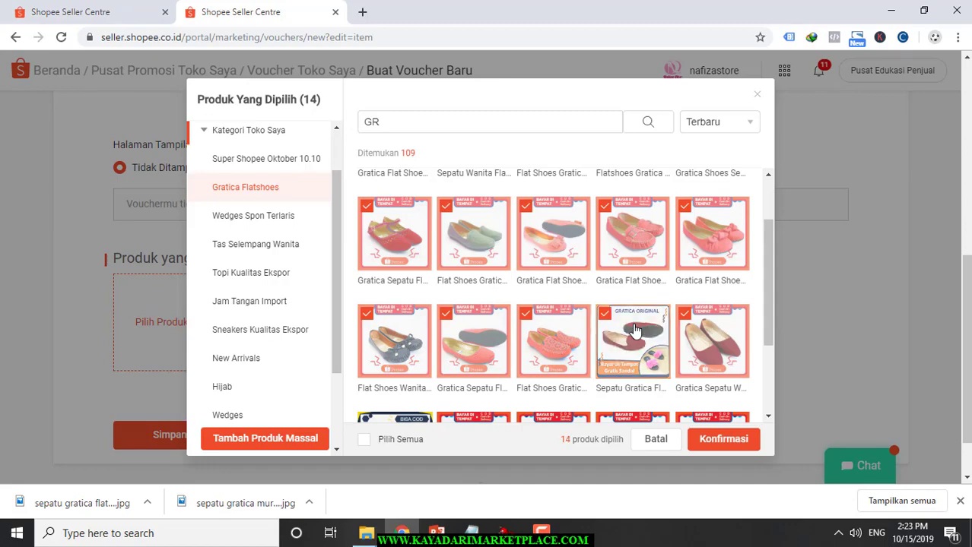
click(636, 331)
click(704, 340)
click(704, 339)
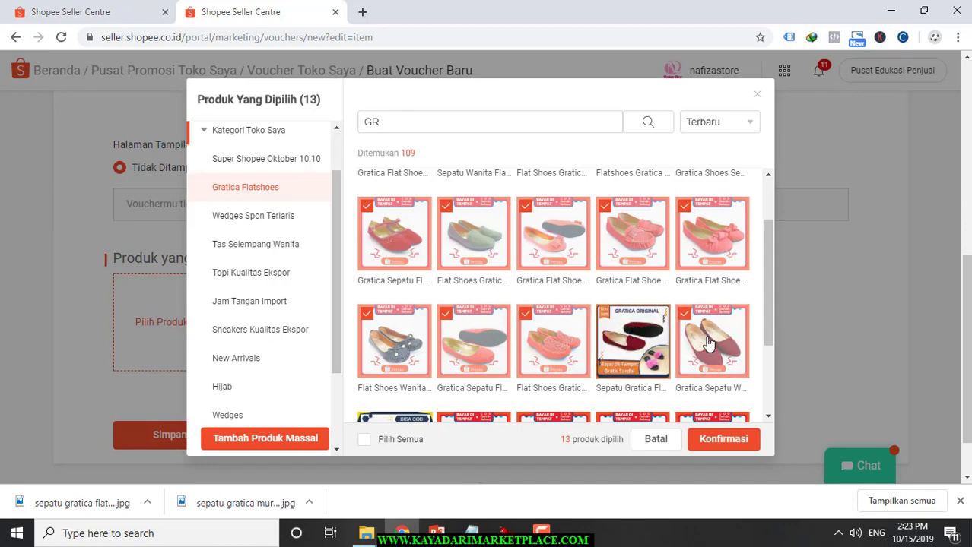
Add the four red-framed Gratica shoes in the page's last row and confirm the voucher's product selection.
scroll(459, 297, down, 3)
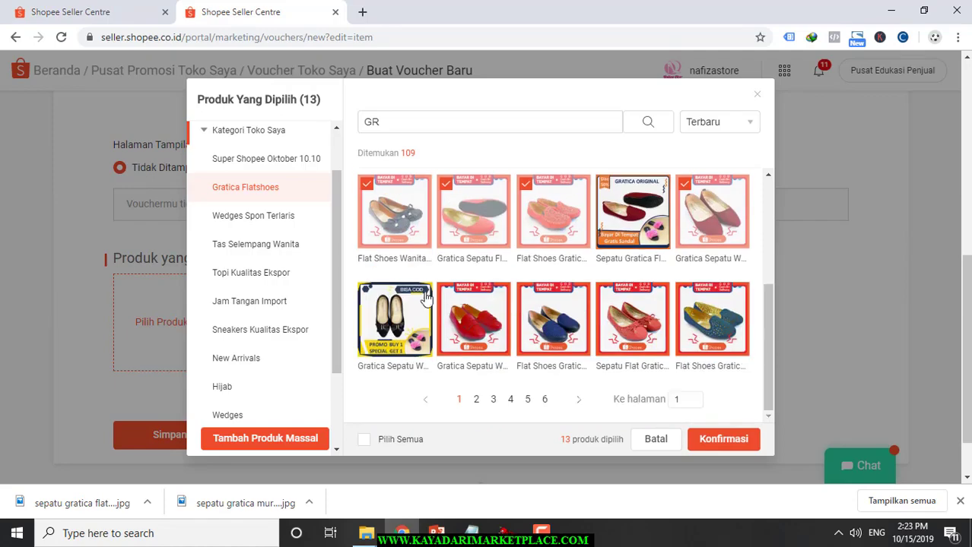
click(468, 312)
click(570, 318)
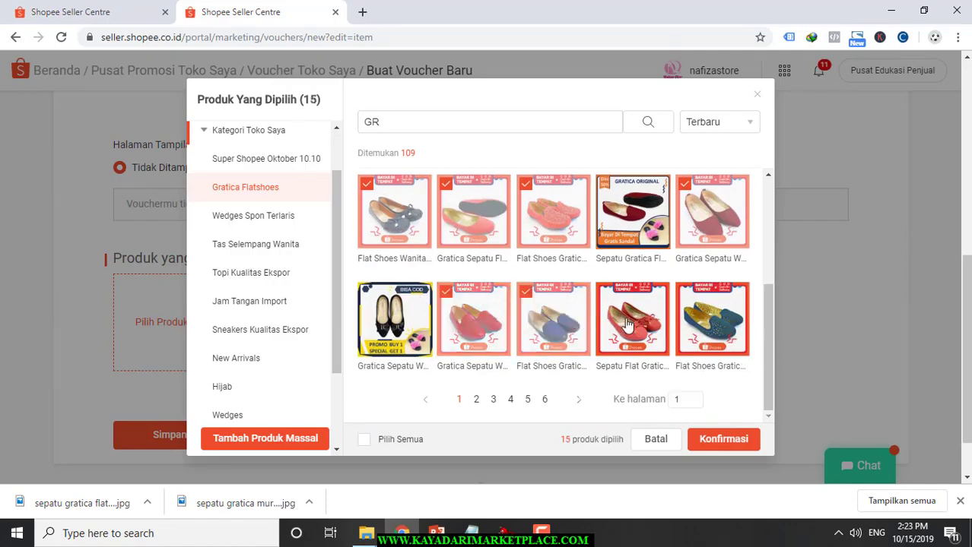
click(628, 324)
click(693, 318)
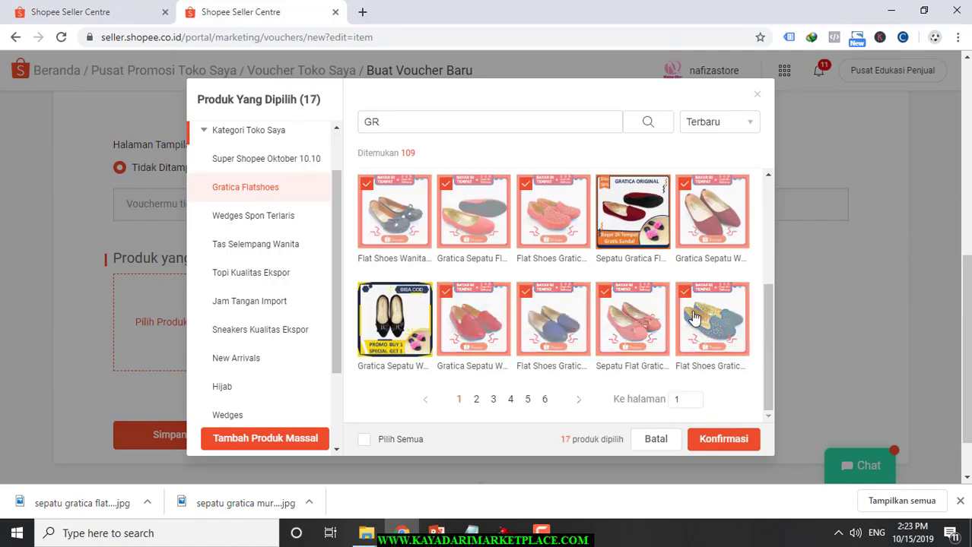
click(718, 441)
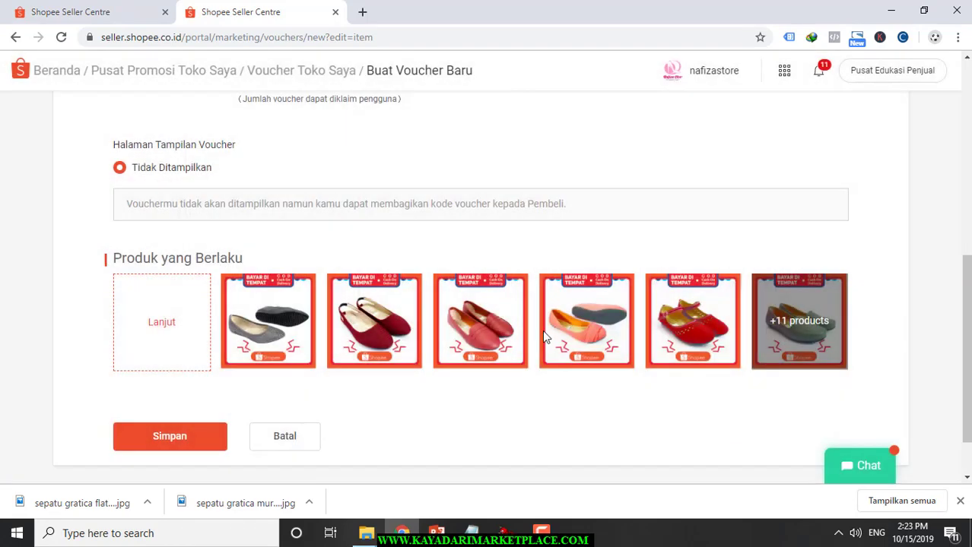
Review the GRATICA voucher form and set the voucher quota to 10000.
scroll(507, 297, down, 1)
scroll(507, 298, up, 2)
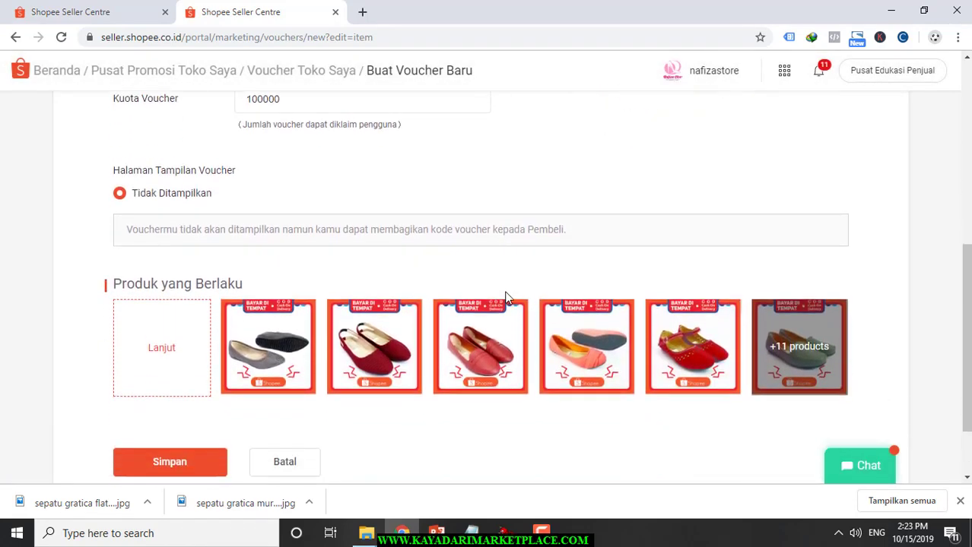
scroll(507, 297, up, 3)
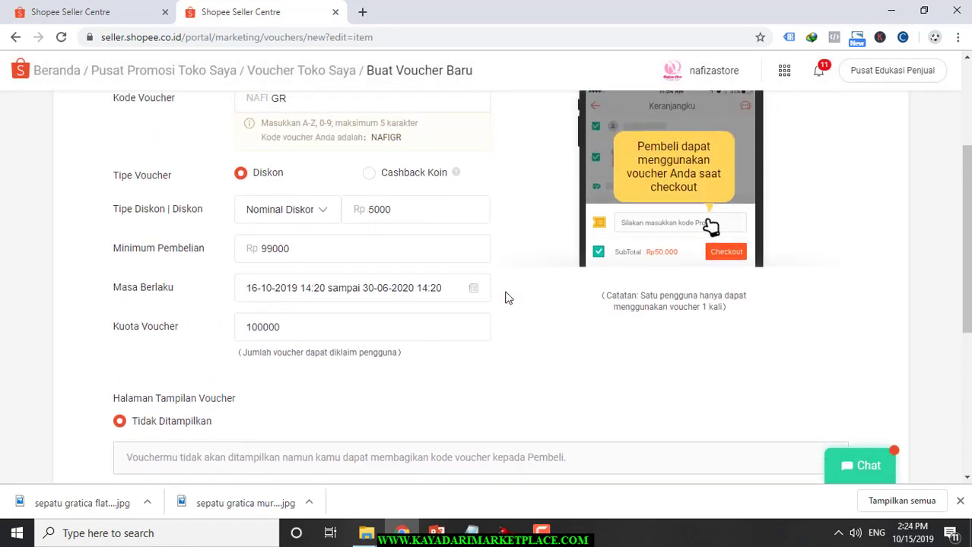
scroll(507, 298, up, 1)
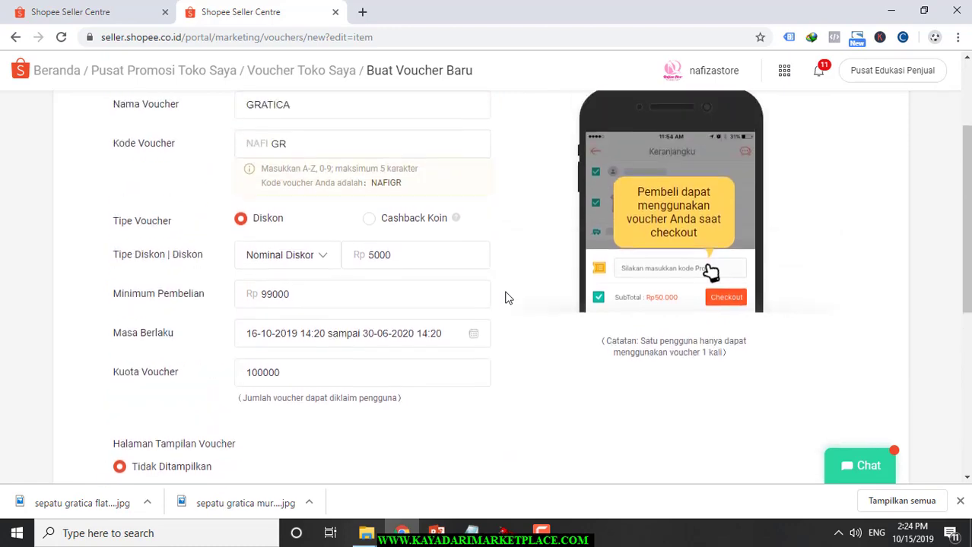
scroll(507, 297, down, 4)
scroll(402, 226, down, 1)
scroll(304, 243, up, 3)
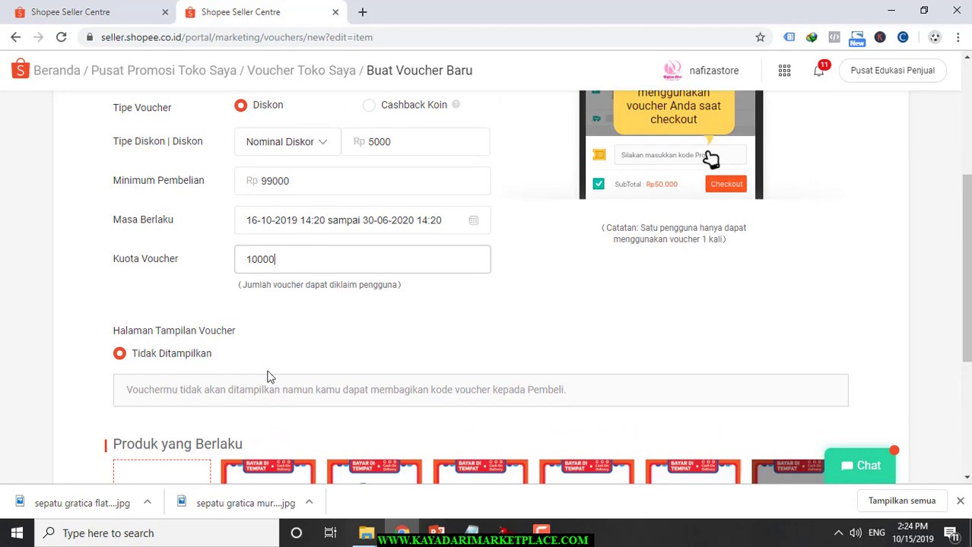
Save the GRATICA product voucher and acknowledge its creation.
scroll(202, 422, down, 3)
click(162, 384)
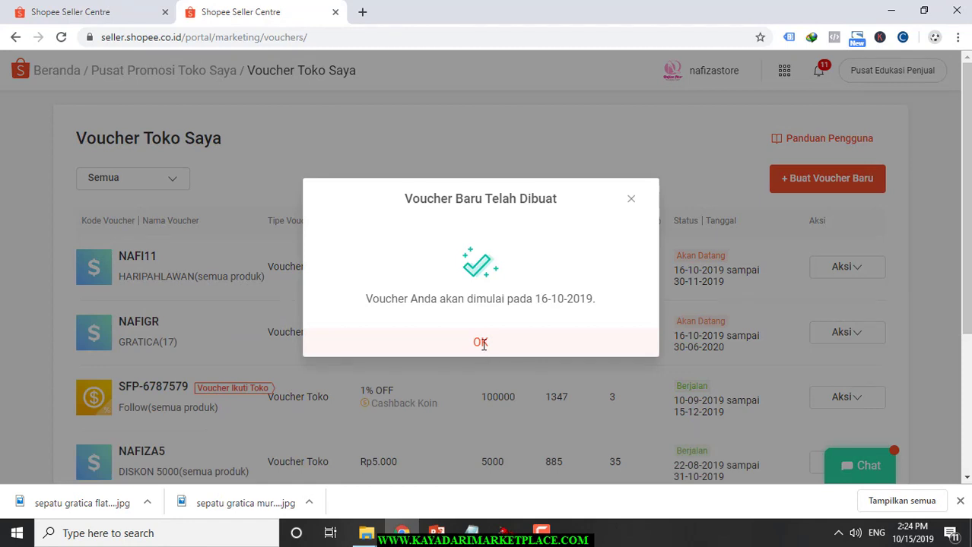
click(480, 343)
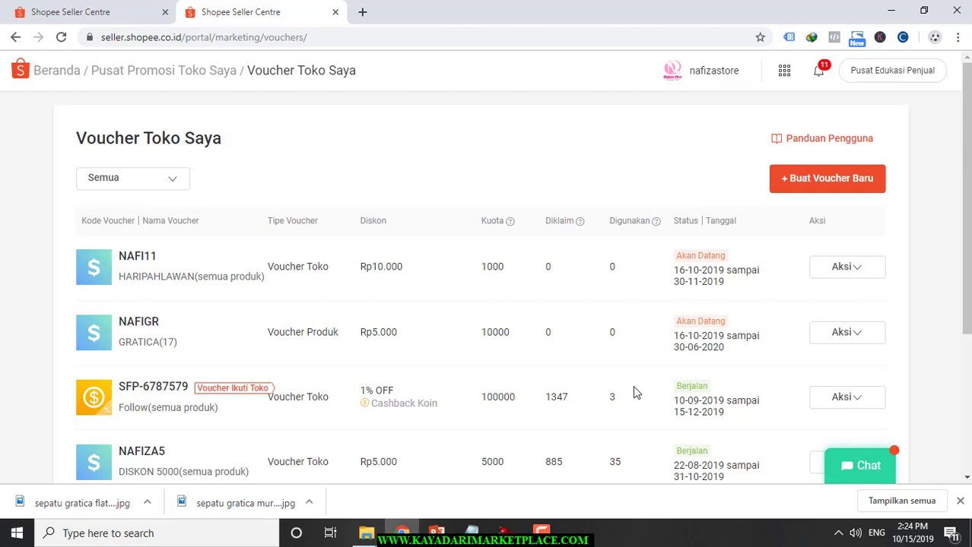
click(549, 541)
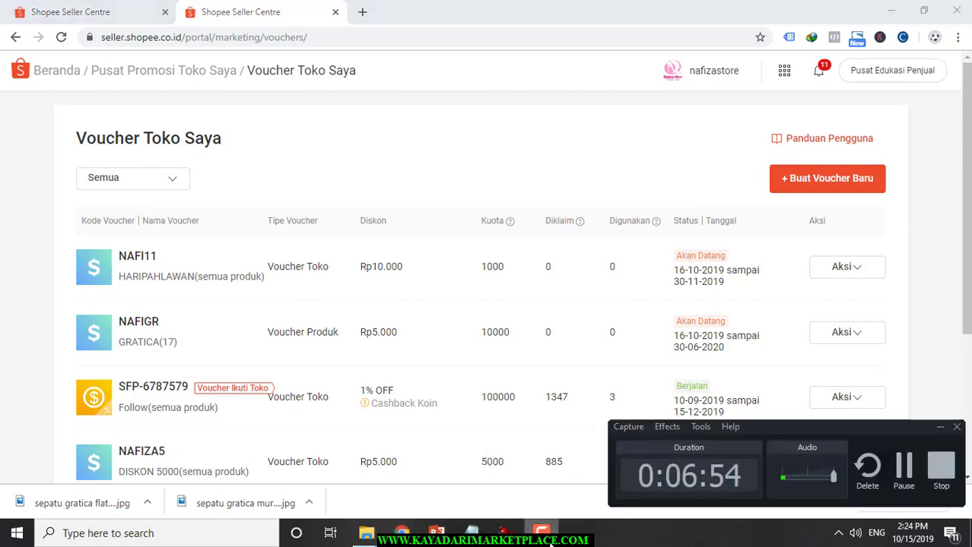